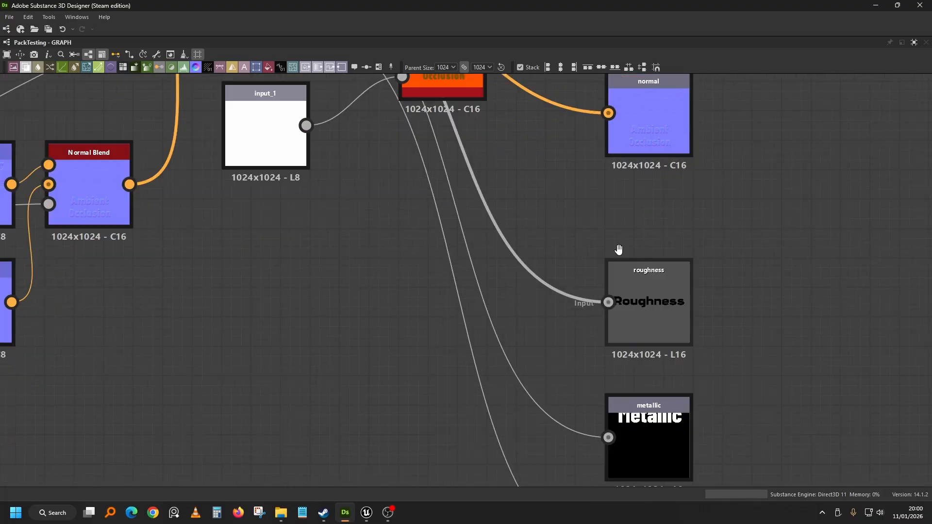
Step: Examine the separate roughness, metallic and ambient occlusion outputs and the RGBA Merge node that feeds the orm output
drag(676, 437, 746, 402)
drag(735, 223, 721, 192)
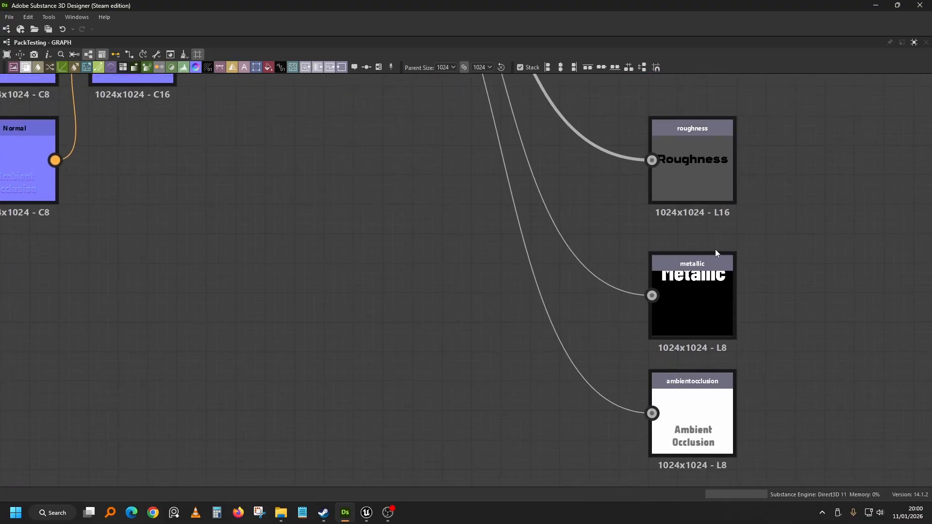
drag(596, 147, 685, 337)
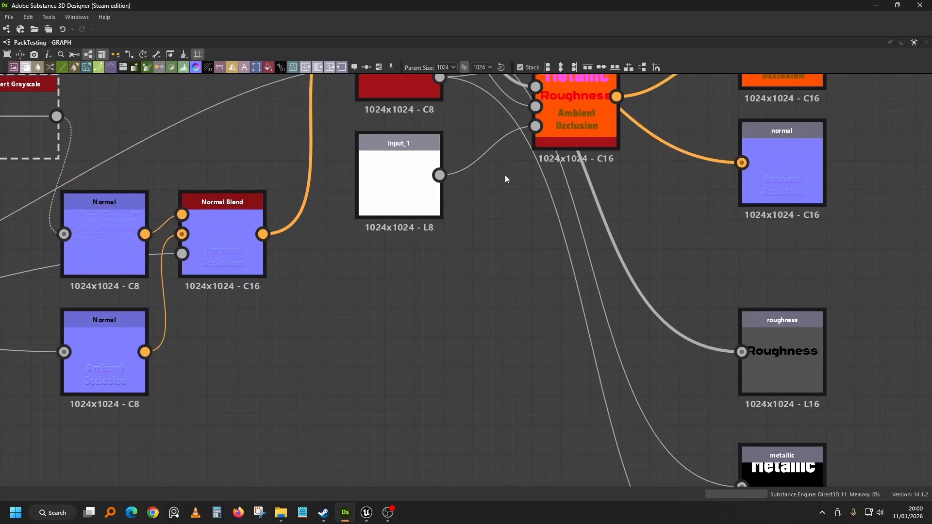
drag(515, 90, 531, 231)
scroll(553, 216, up, 2)
drag(621, 238, 617, 196)
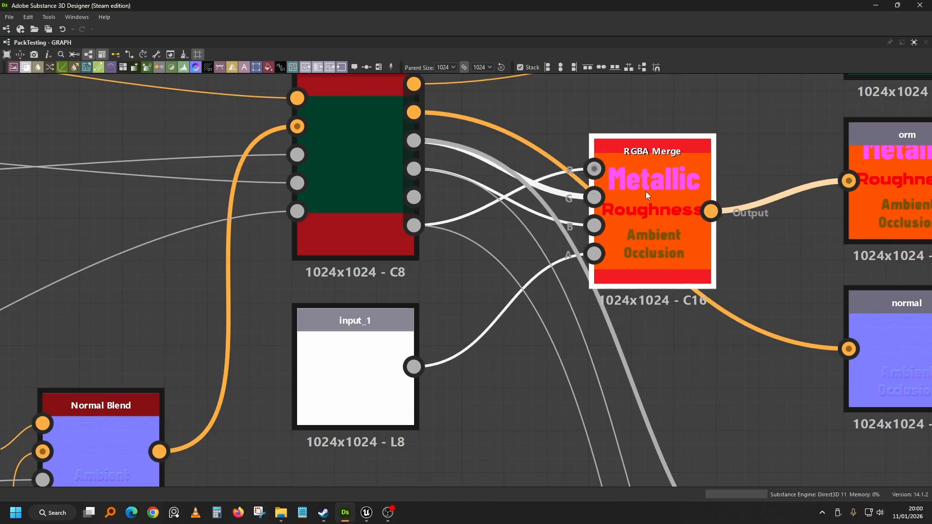
key(ctrl+z)
drag(771, 230, 492, 226)
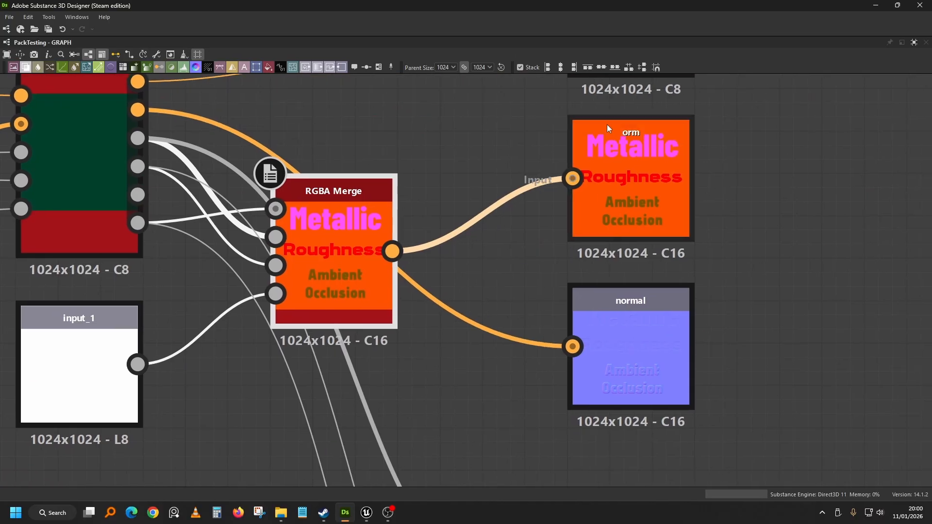
scroll(607, 124, up, 2)
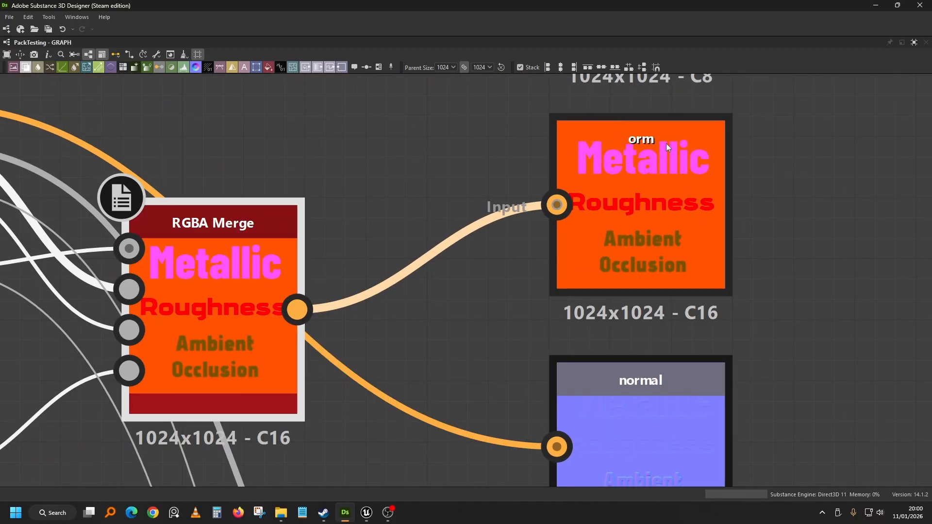
drag(213, 246, 354, 220)
scroll(251, 241, up, 1)
scroll(361, 224, down, 3)
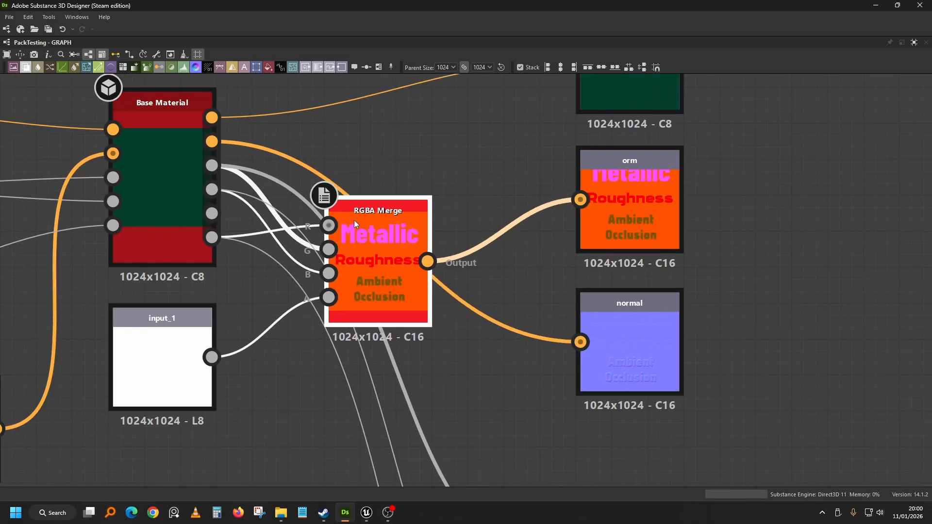
Step: Examine which grayscale sources feed the R, G, B and A inputs of the RGBA Merge node and where its output goes
drag(404, 397, 407, 161)
key(f)
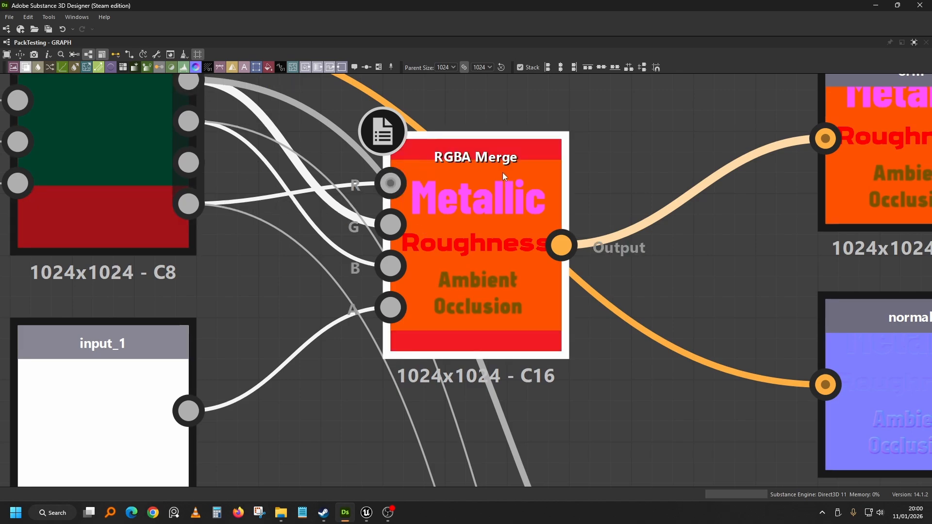
scroll(546, 290, down, 1)
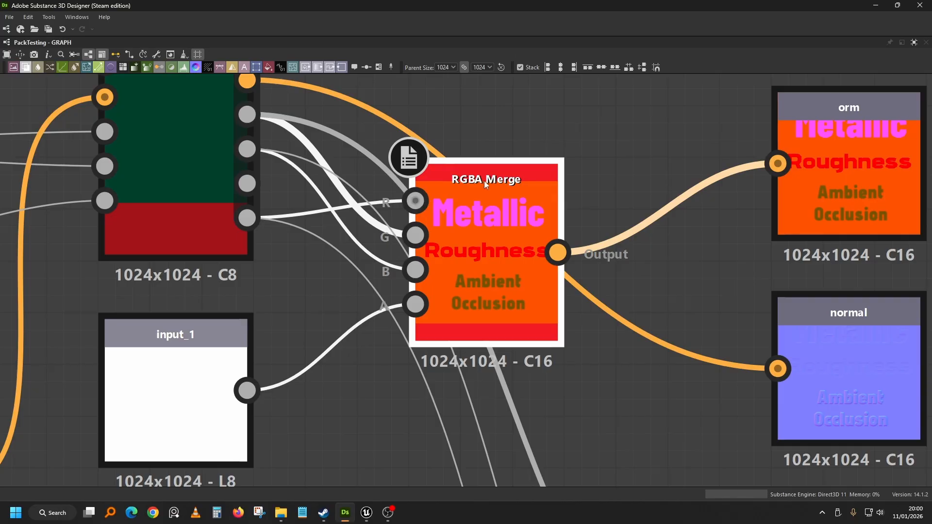
scroll(216, 214, up, 1)
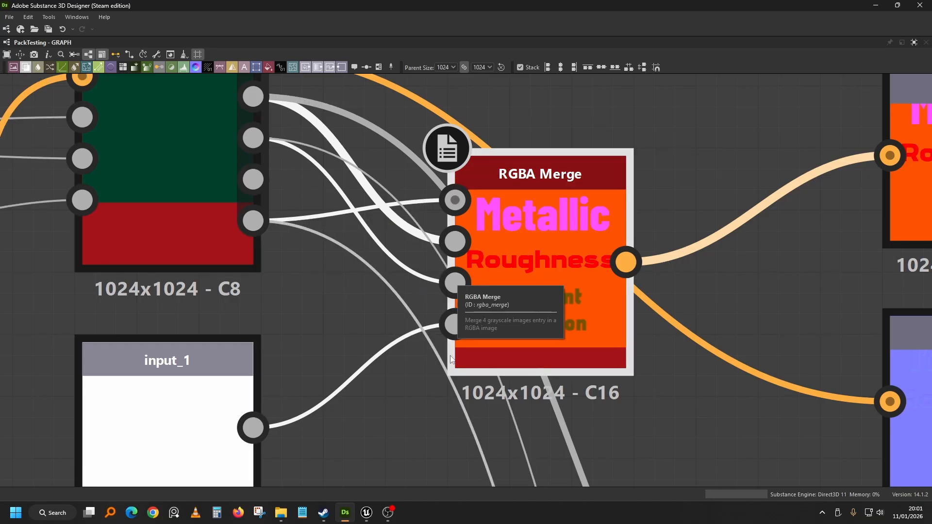
drag(286, 445, 273, 439)
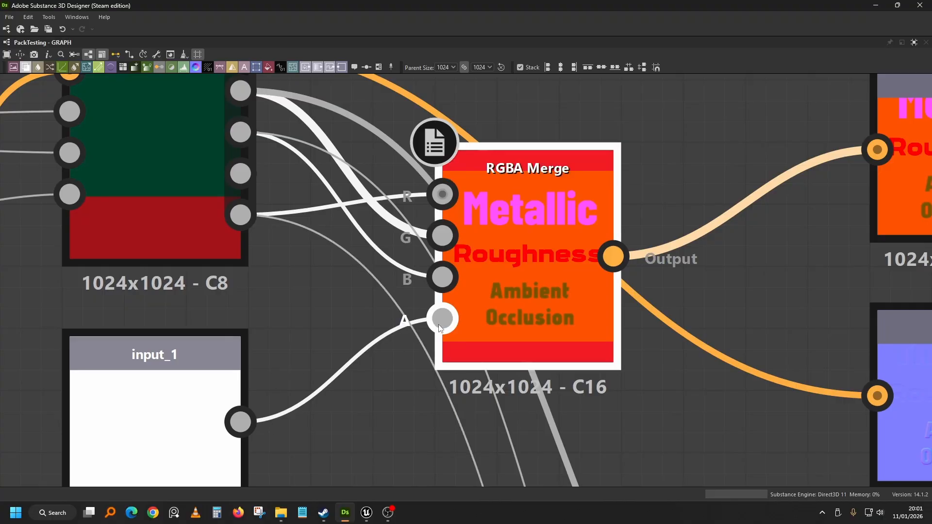
scroll(468, 307, down, 4)
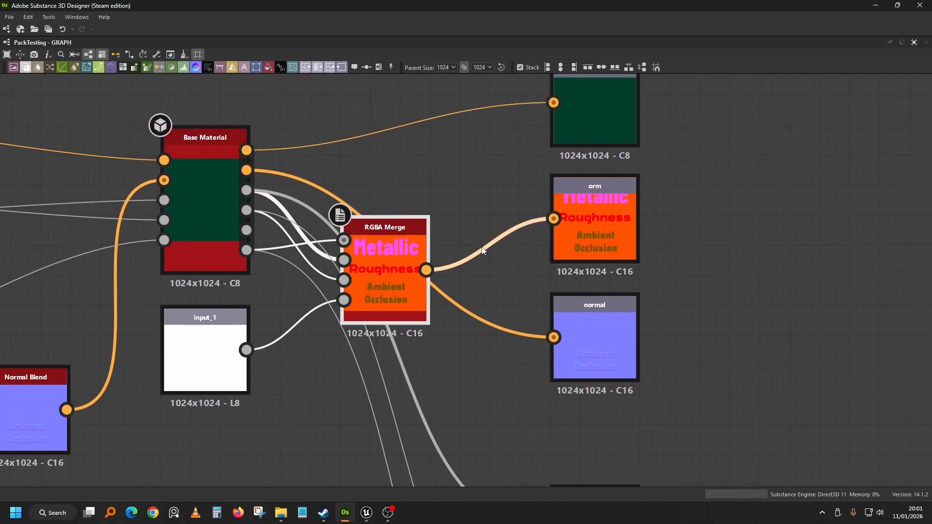
scroll(484, 251, up, 2)
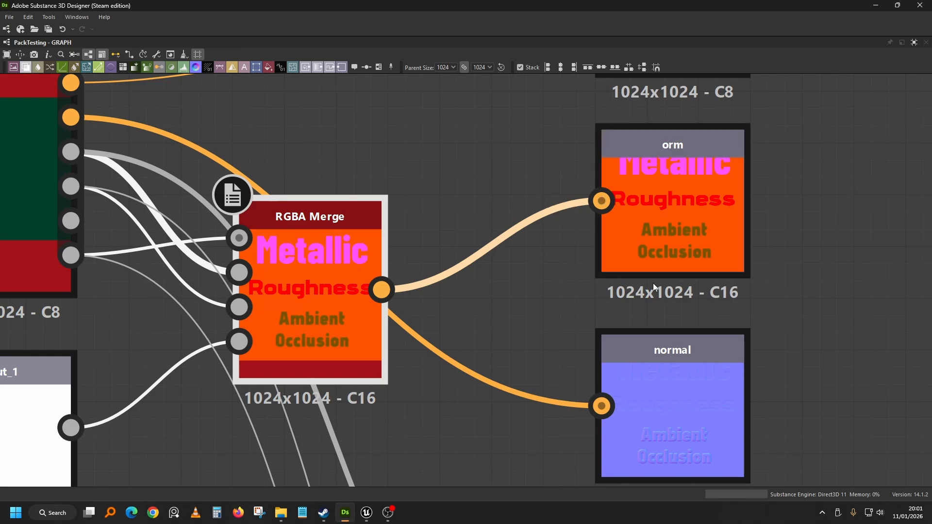
scroll(660, 272, down, 1)
scroll(704, 164, up, 2)
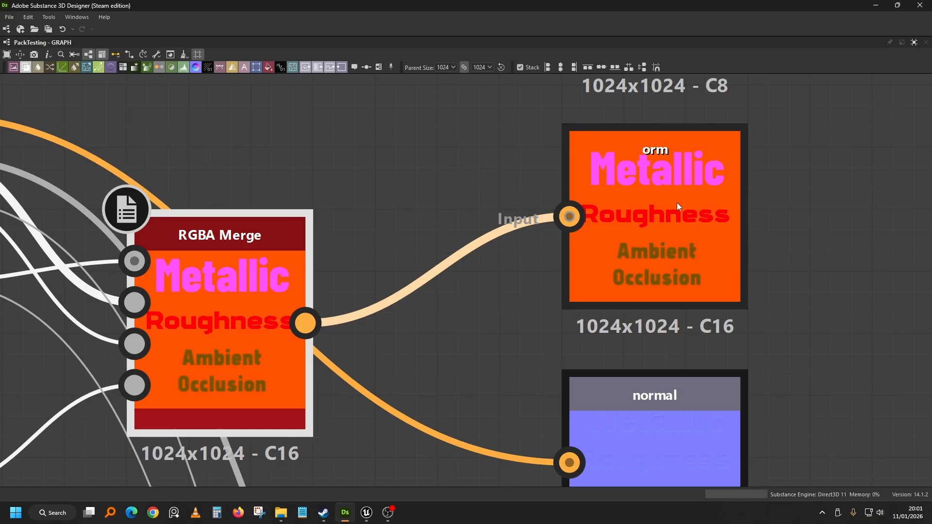
scroll(817, 266, down, 3)
drag(833, 319, 713, 344)
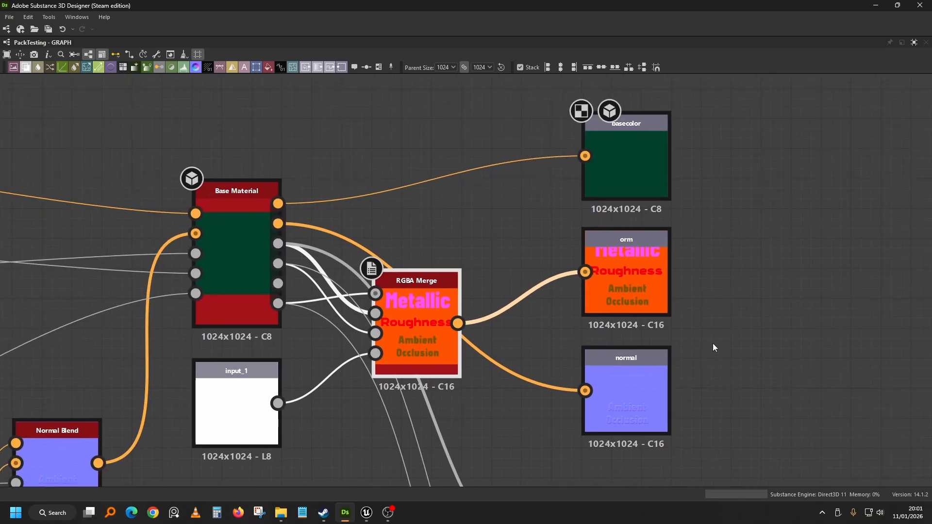
drag(673, 388, 671, 262)
Step: Review the whole PackTesting node graph and inspect the resulting material on the rounded cube in the 3D view
scroll(663, 292, down, 3)
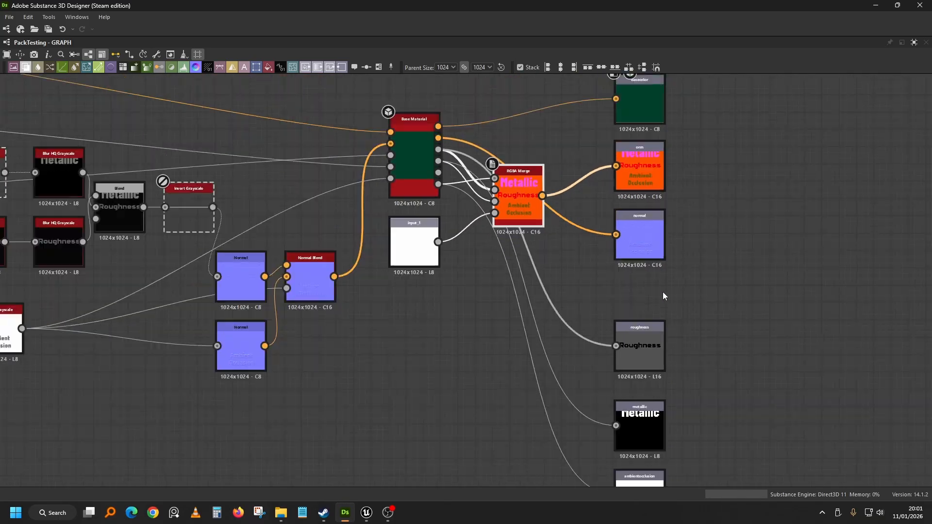
key(space)
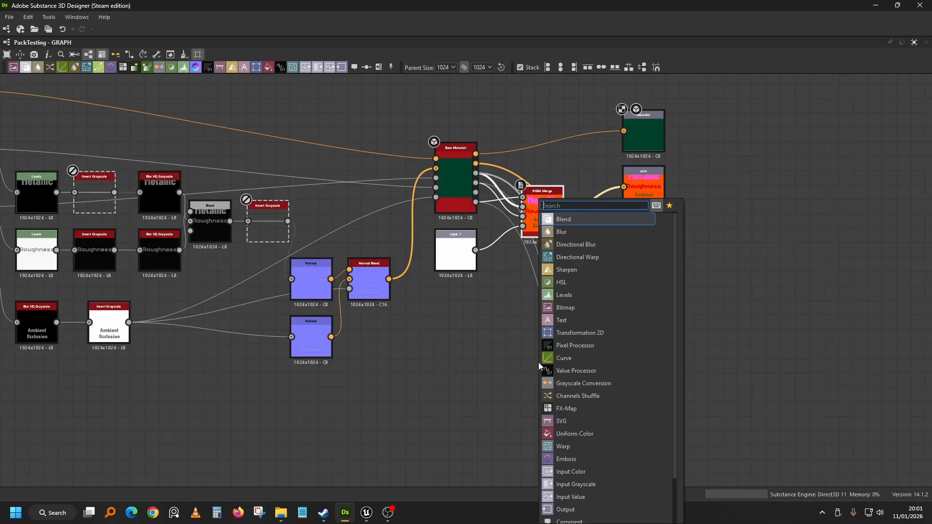
key(Escape)
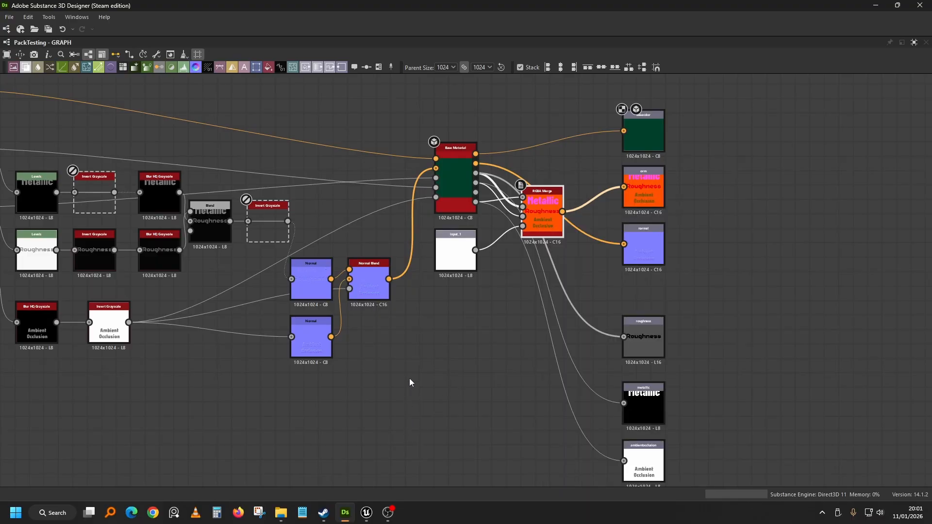
scroll(438, 337, down, 1)
key(ctrl+space)
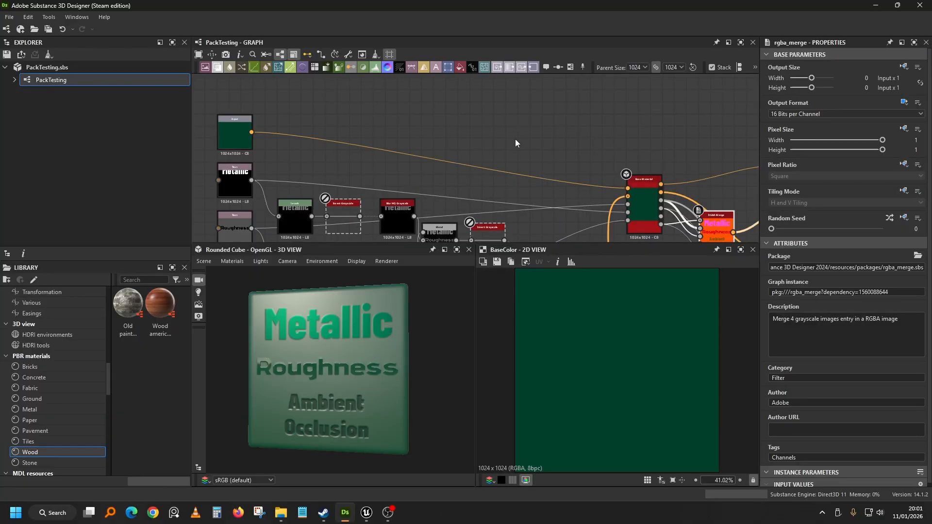
key(ctrl+space)
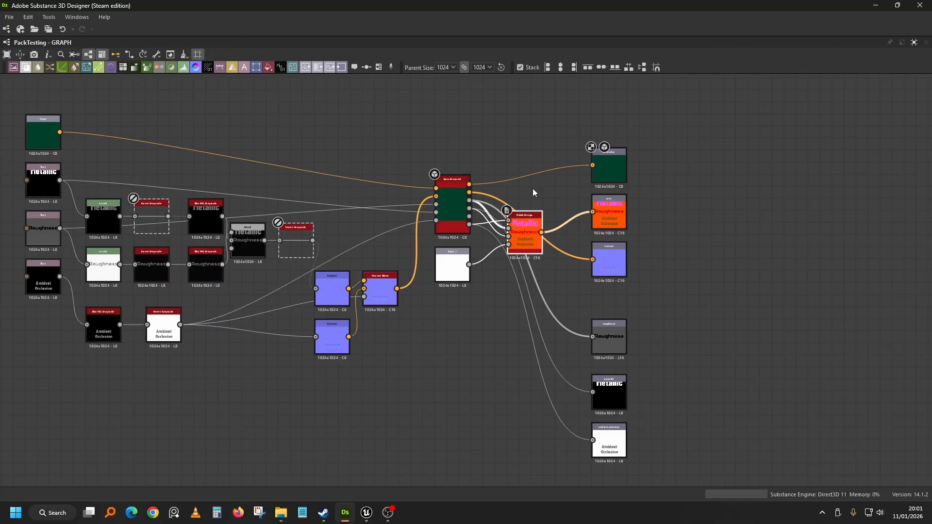
scroll(532, 188, up, 2)
drag(512, 200, 655, 194)
key(ctrl+space)
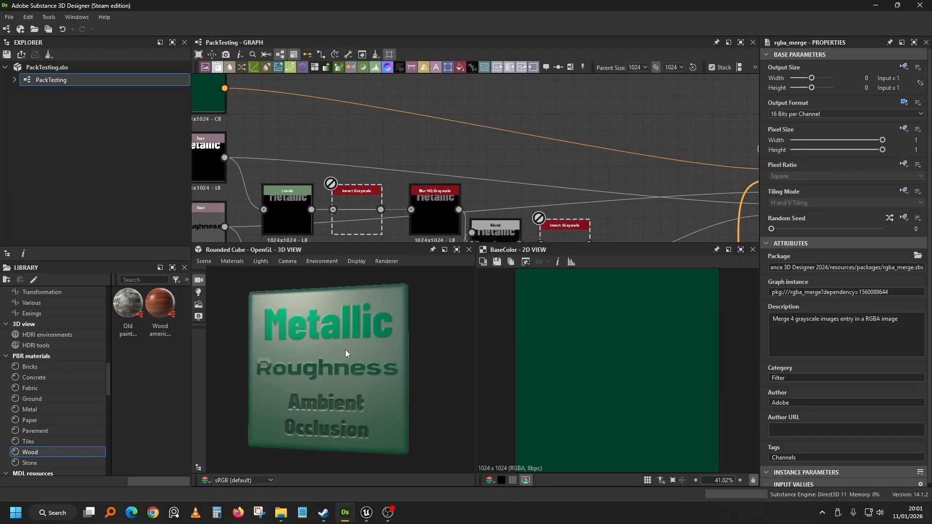
drag(346, 353, 383, 333)
scroll(622, 200, down, 3)
drag(623, 200, 509, 100)
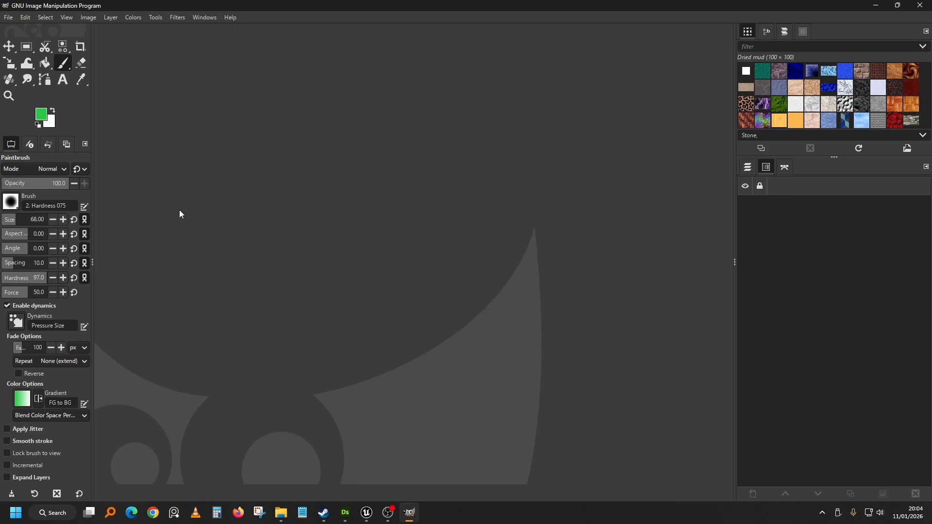
Step: Create a new blank image of 1024 × 1024 px
click(9, 18)
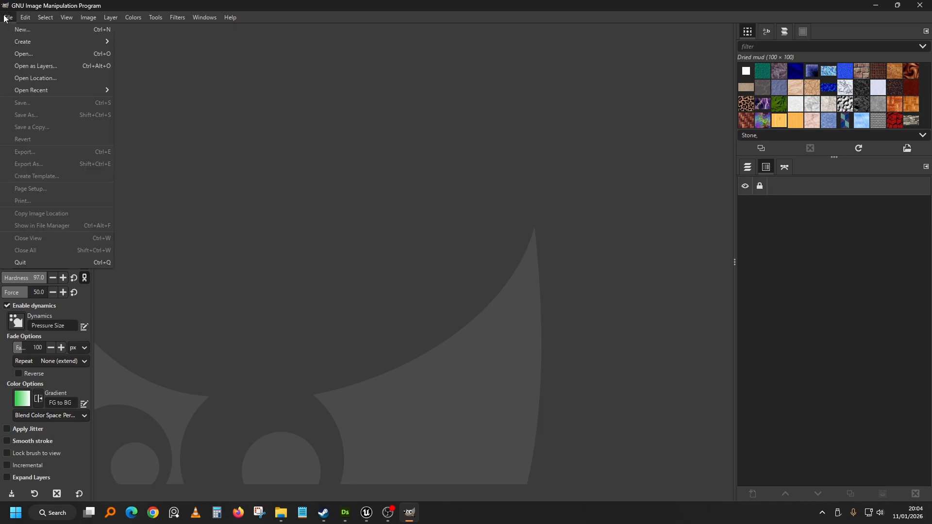
click(28, 30)
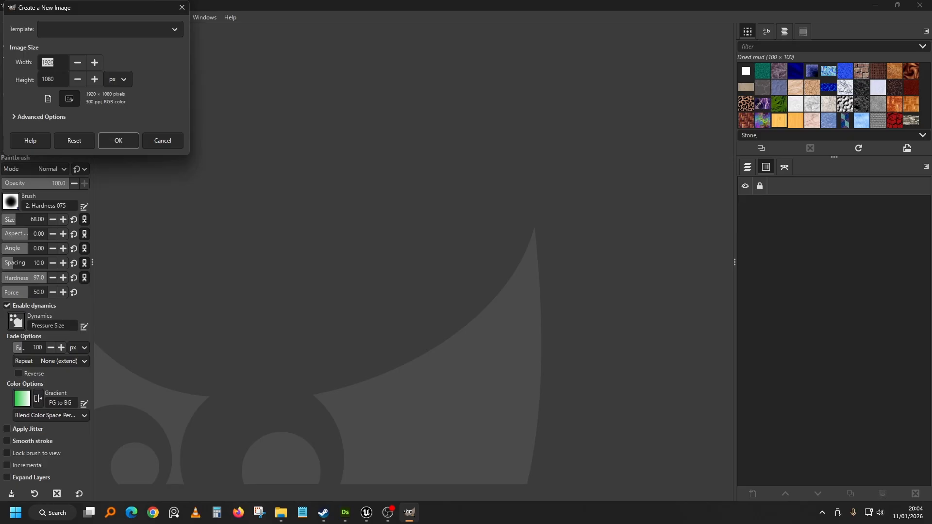
text(1024)
key(Tab)
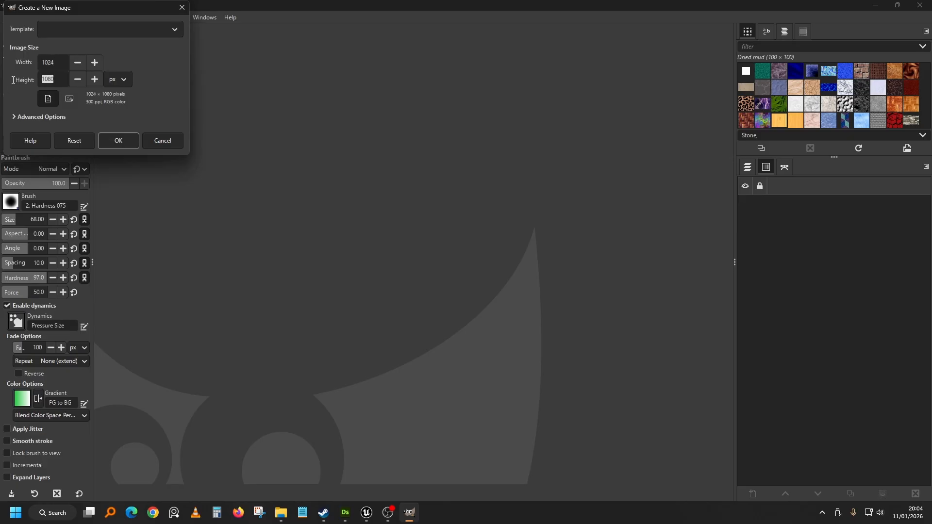
text(1024)
click(119, 139)
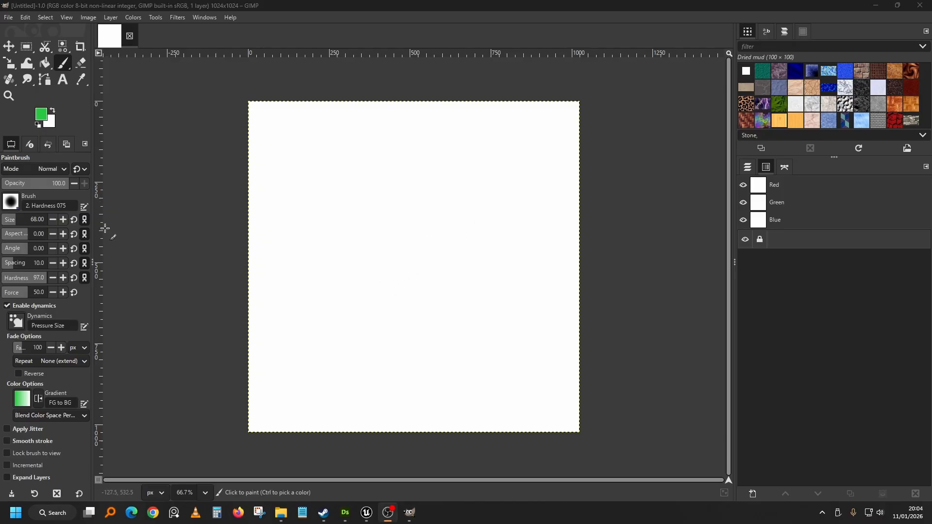
Step: Decompose the blank image into separate layers using the RGB color model
click(132, 18)
mouse_move(182, 200)
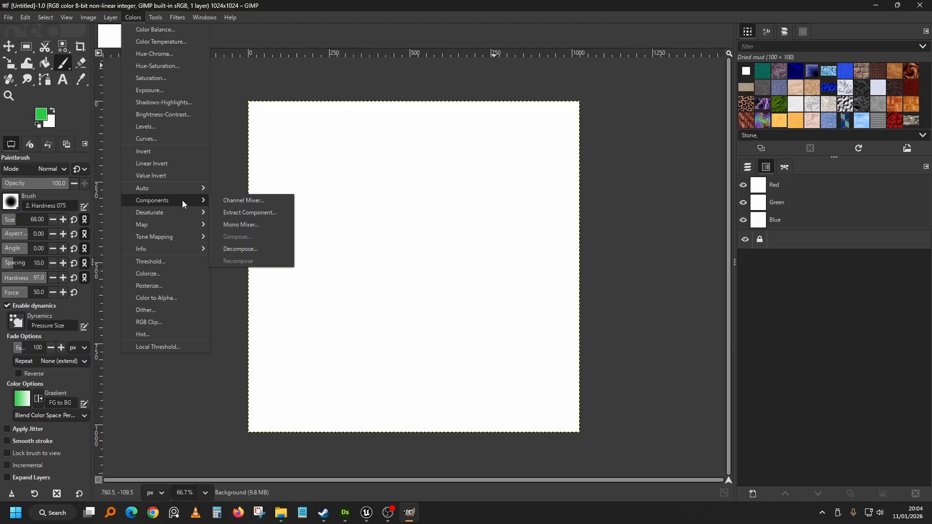
click(253, 256)
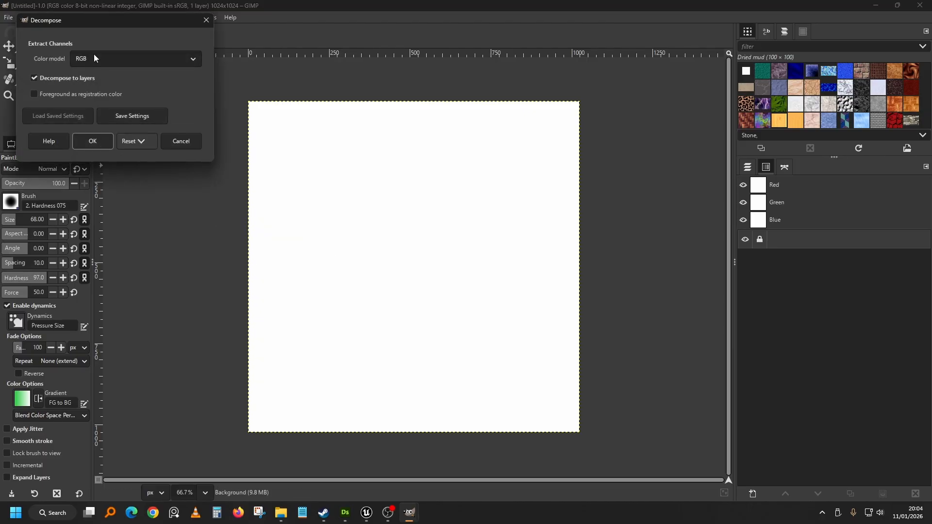
click(160, 59)
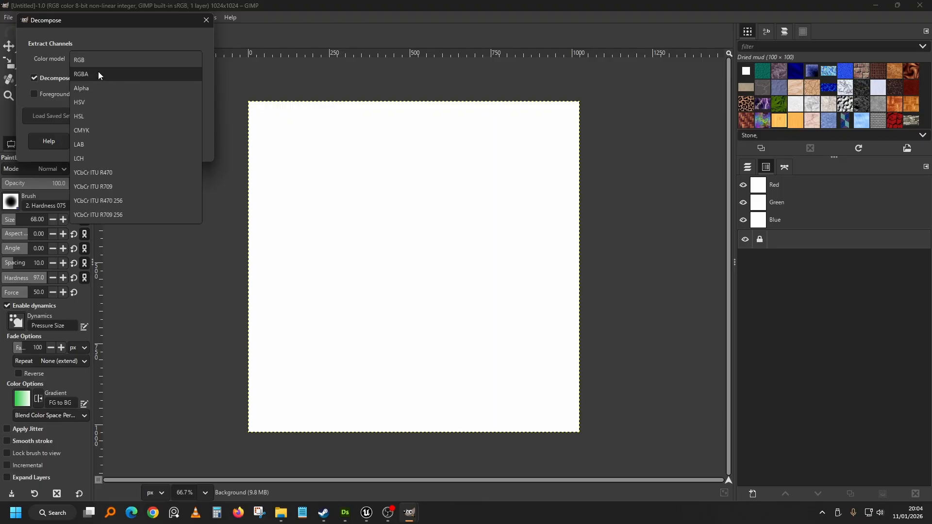
click(93, 59)
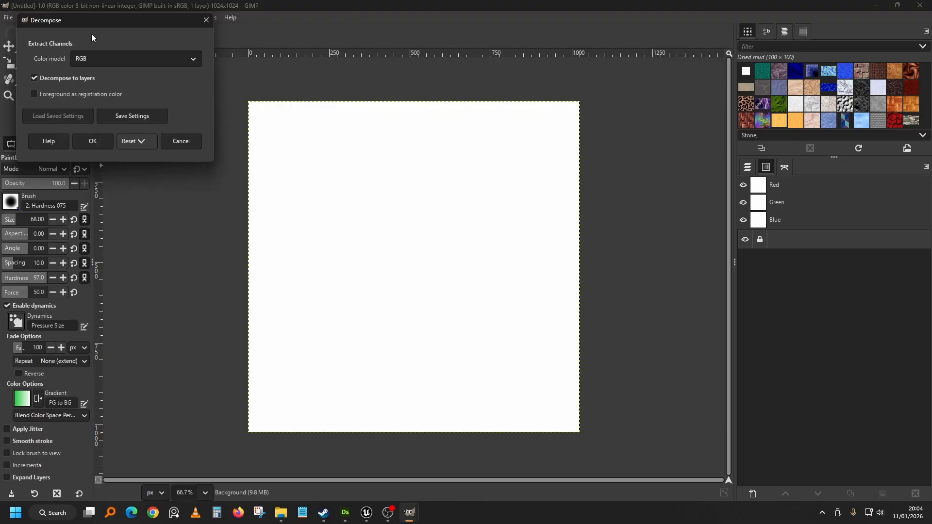
click(94, 141)
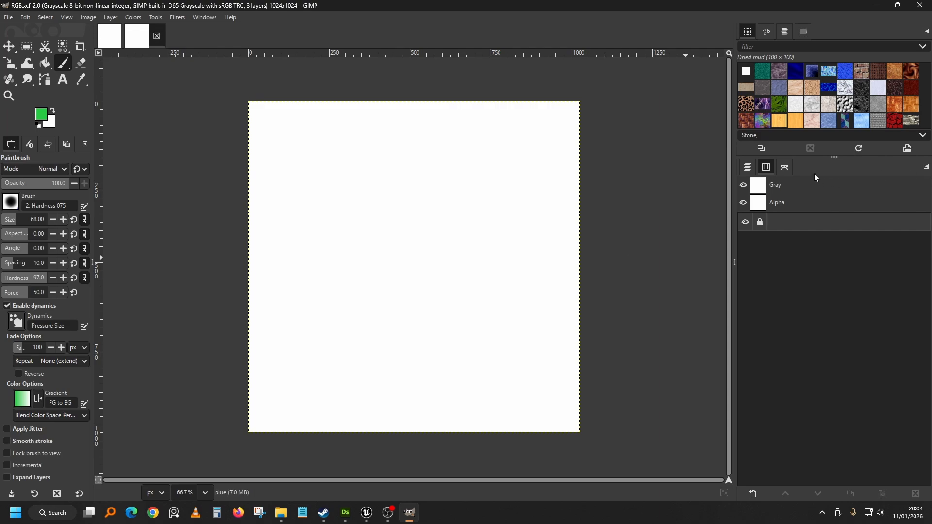
Step: Compare the original image's layers and channels with the layers of the decomposed image, ending on the decomposed image's layer list
click(748, 167)
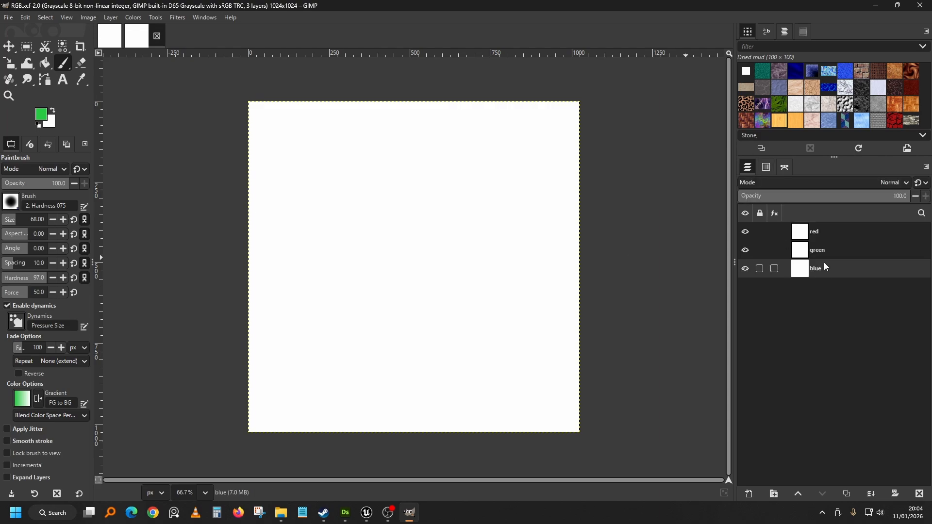
click(109, 36)
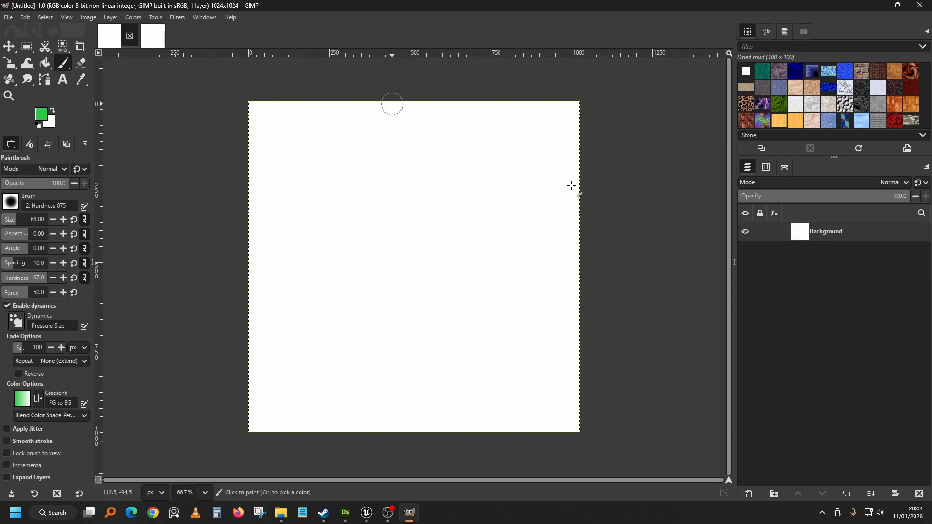
click(764, 167)
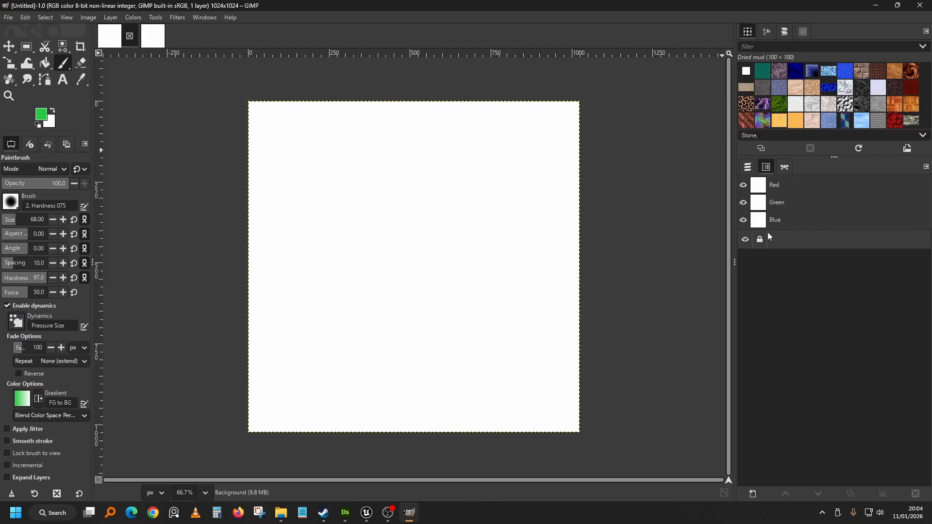
click(748, 167)
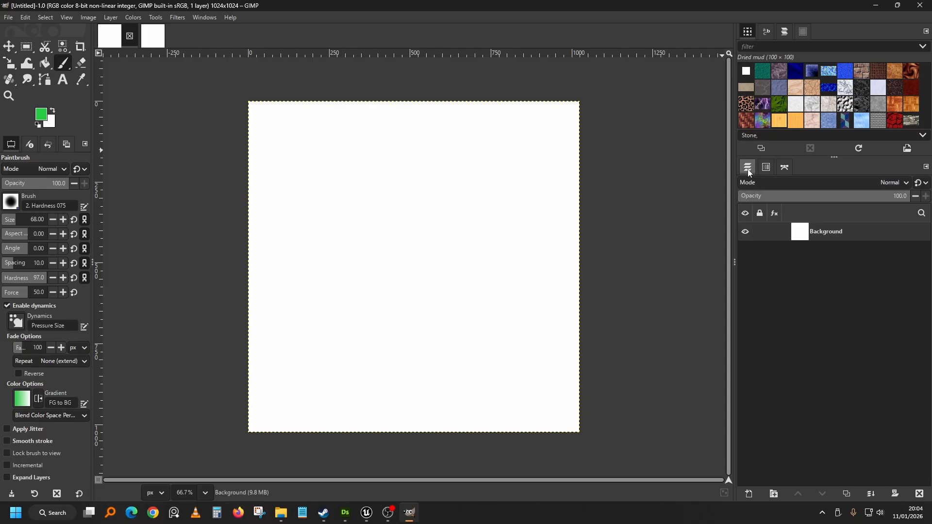
click(159, 37)
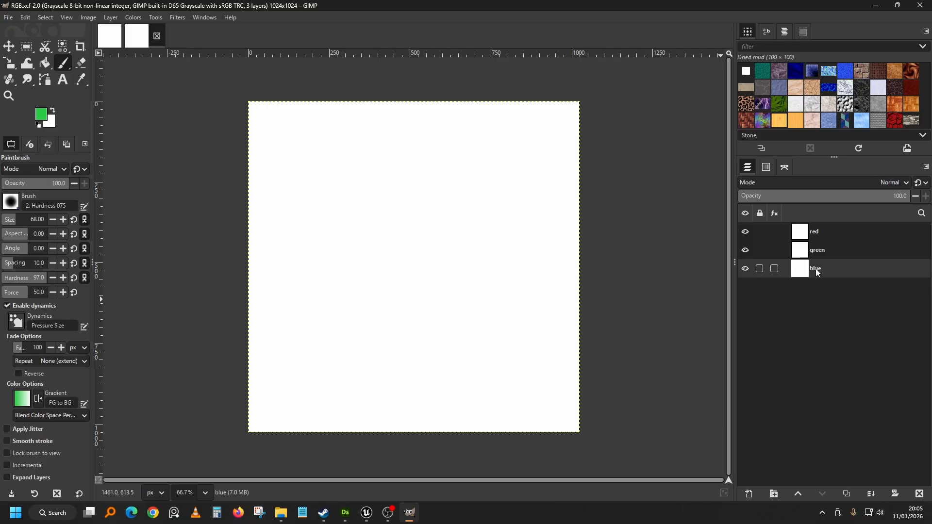
click(828, 230)
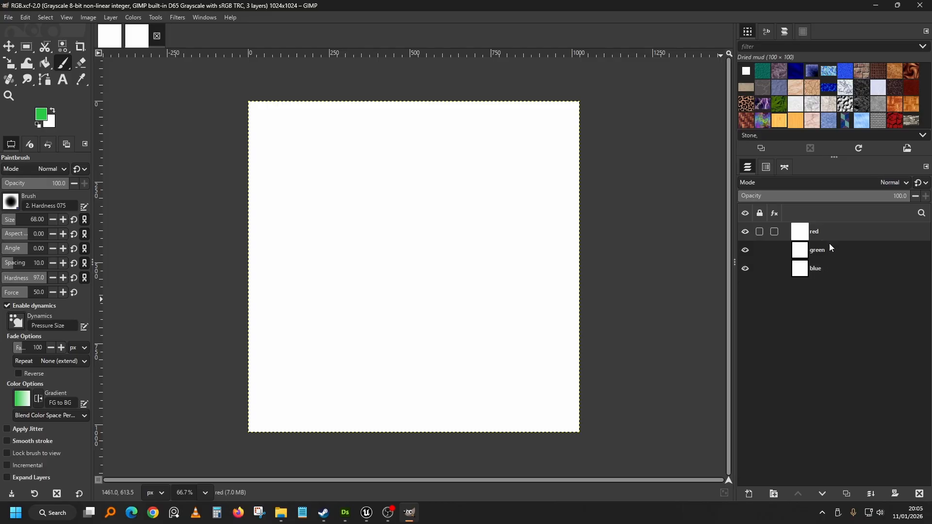
click(834, 272)
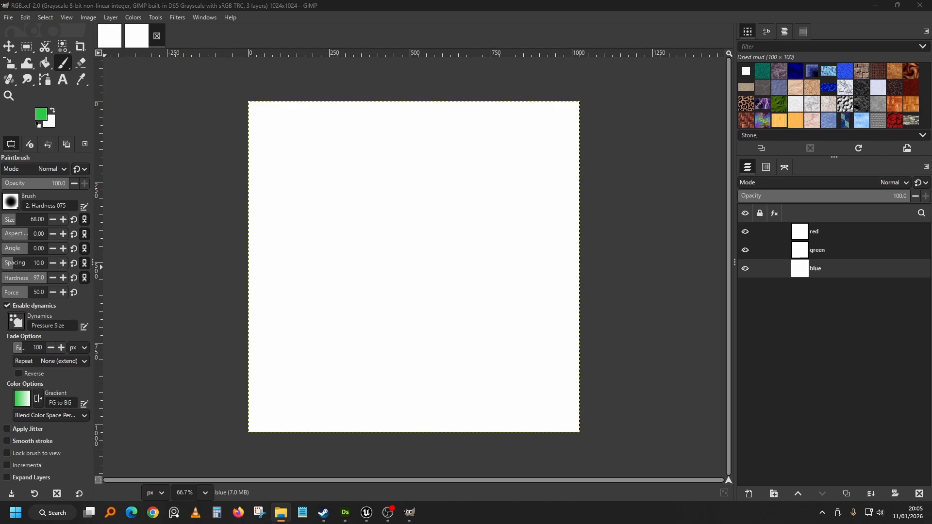
Step: Switch to Substance Designer and examine the RGBA Merge node and the separate roughness, metallic and ambient occlusion outputs in the enlarged PackTesting graph
drag(0, 262, 431, 112)
click(349, 513)
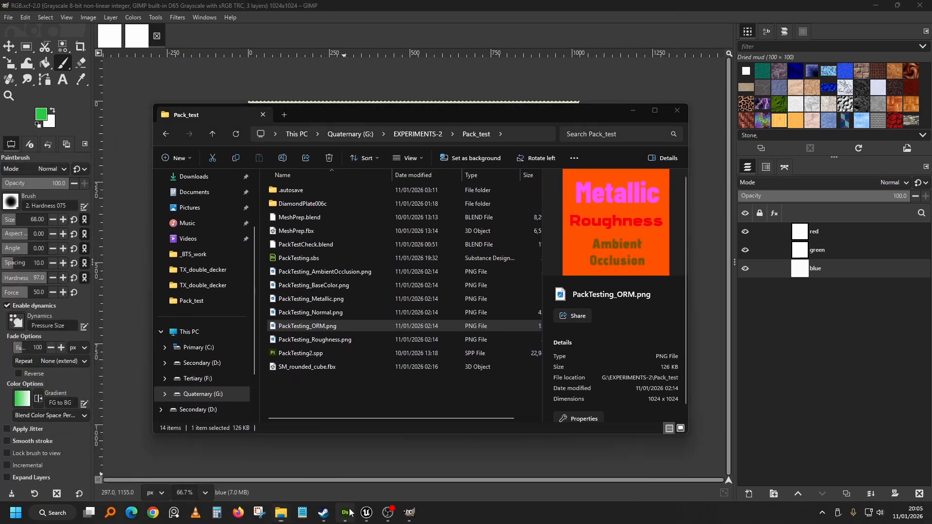
scroll(604, 145, down, 3)
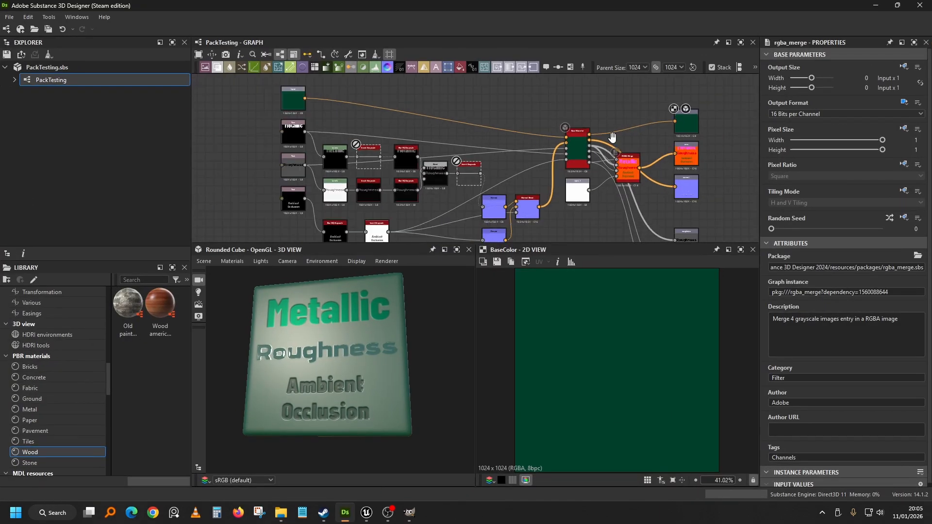
key(ctrl+space)
scroll(497, 261, up, 6)
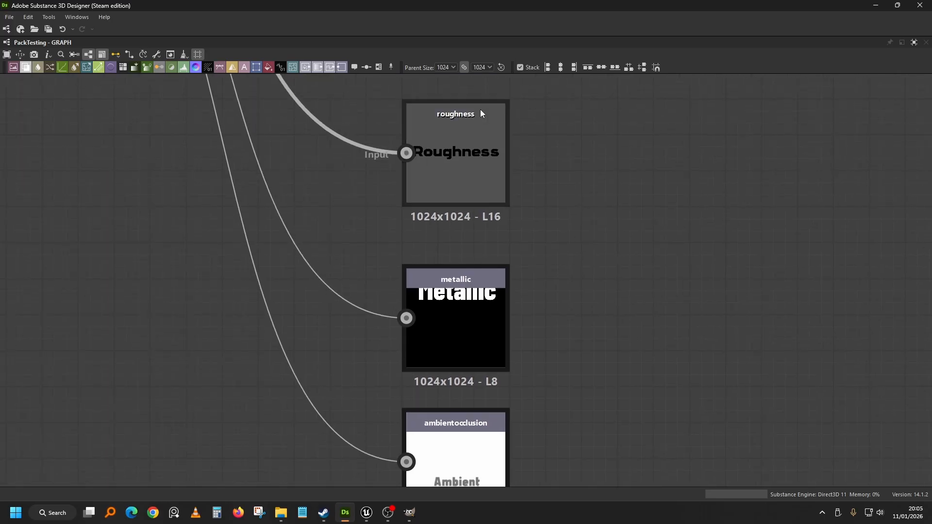
scroll(568, 276, down, 5)
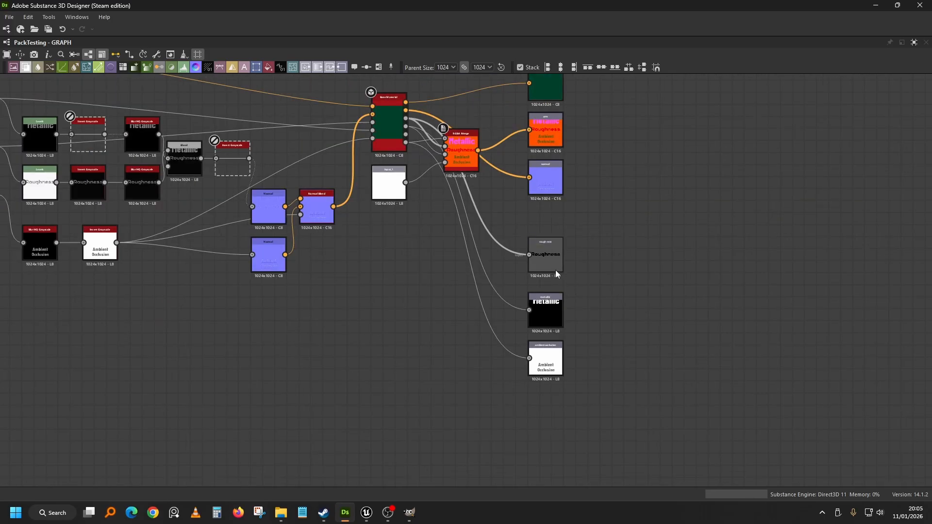
scroll(555, 270, down, 1)
drag(451, 174, 456, 244)
scroll(487, 218, up, 7)
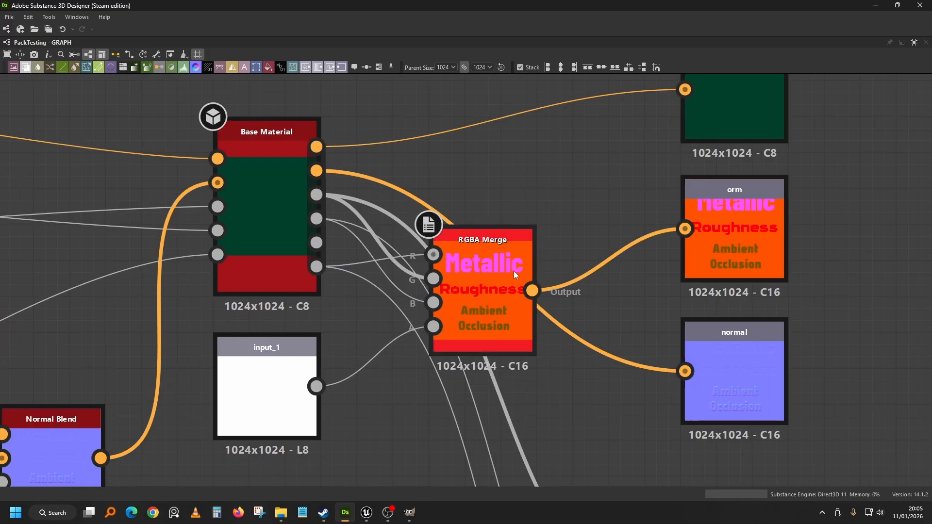
scroll(510, 221, down, 2)
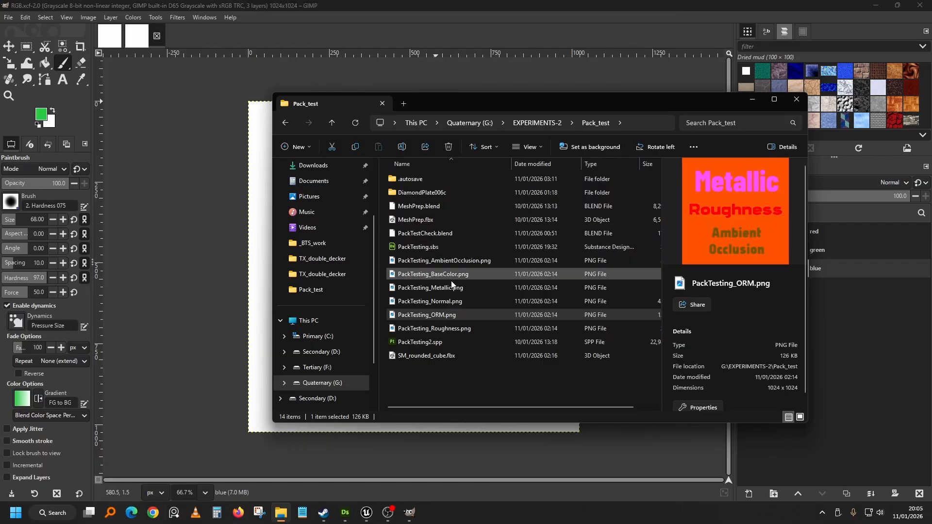
Step: Add PackTesting_AmbientOcclusion.png, PackTesting_Metallic.png and PackTesting_Roughness.png from the Pack_test folder as layers to the decomposed image in GIMP
click(450, 288)
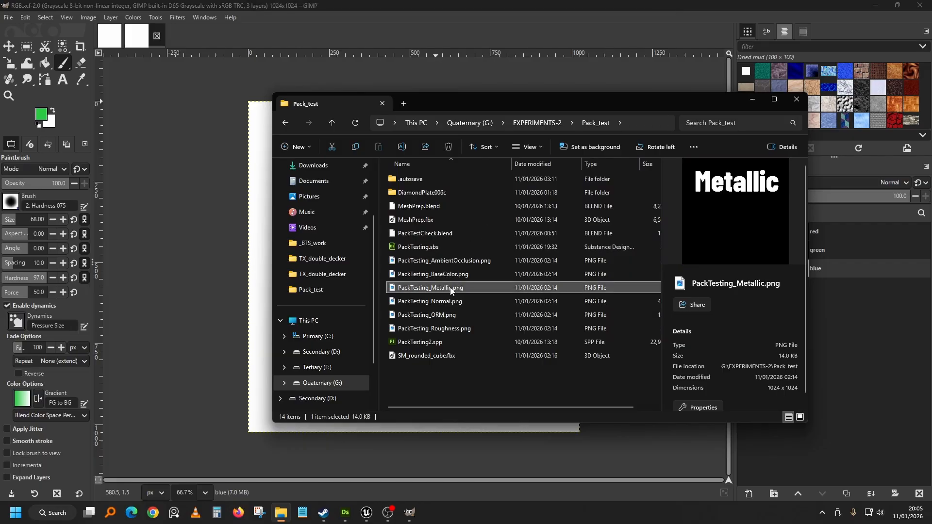
ctrl+click(447, 329)
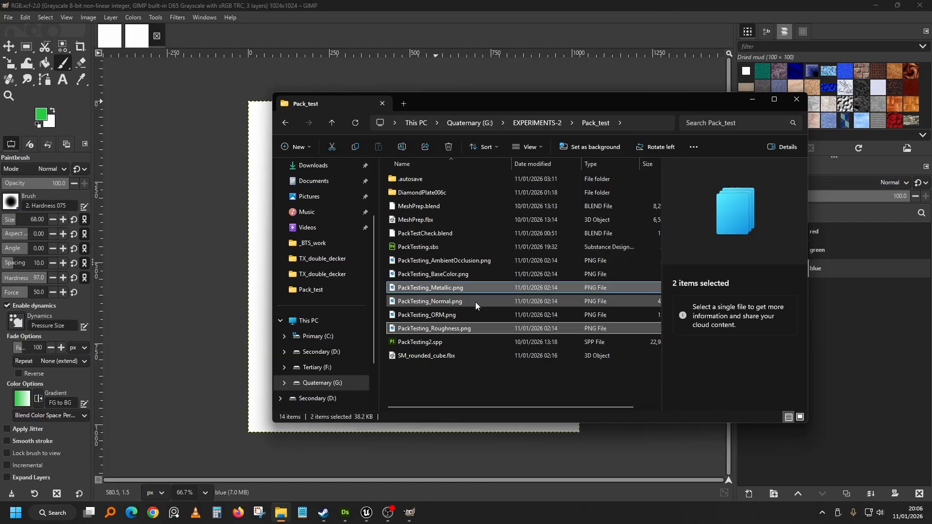
ctrl+click(466, 263)
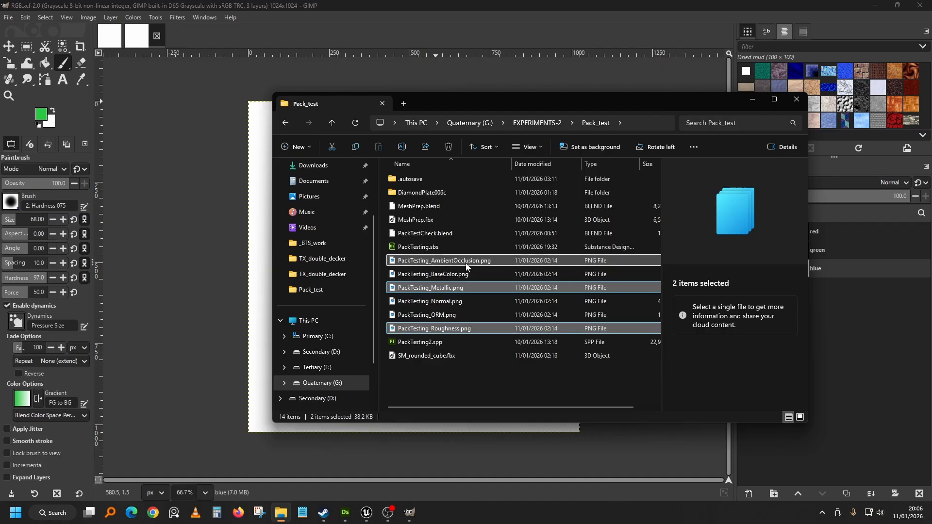
drag(567, 113, 726, 139)
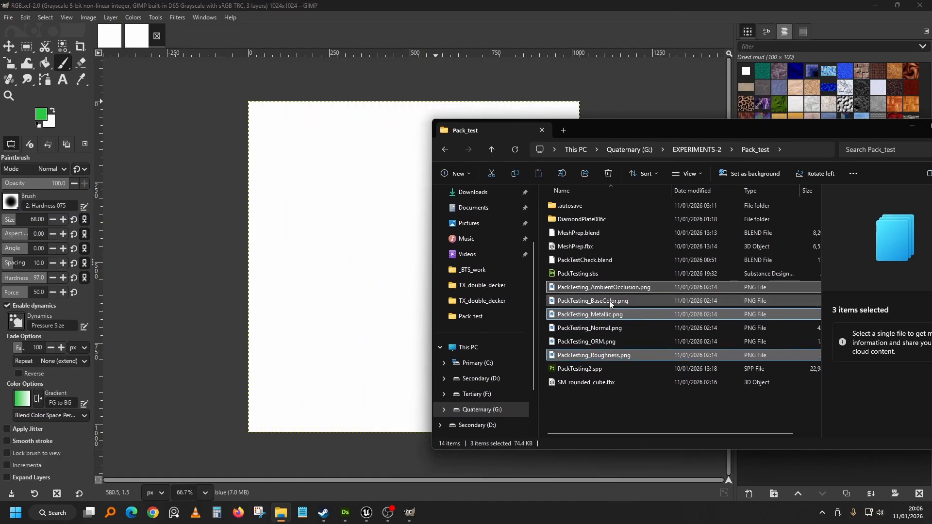
drag(620, 290, 301, 183)
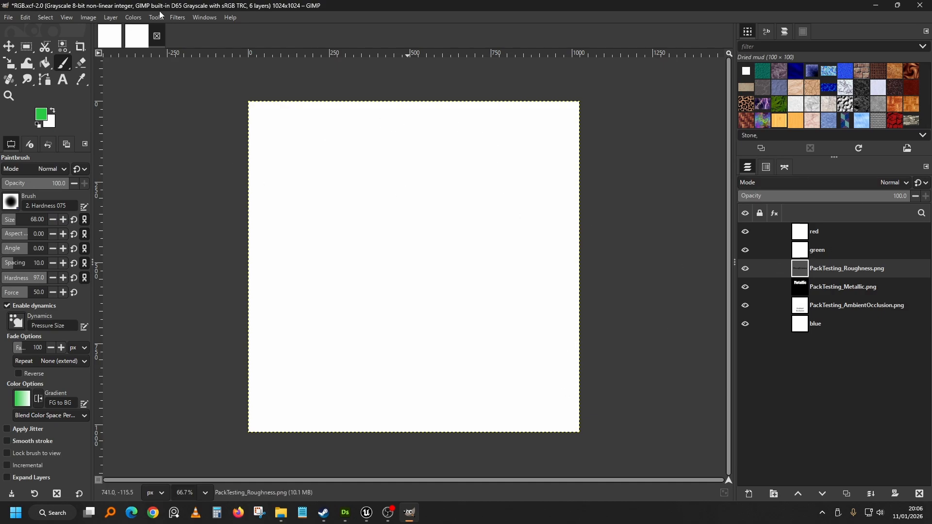
Step: Compose an RGB image using the AmbientOcclusion layer for red, the Roughness layer for green and the Metallic layer for blue
click(133, 17)
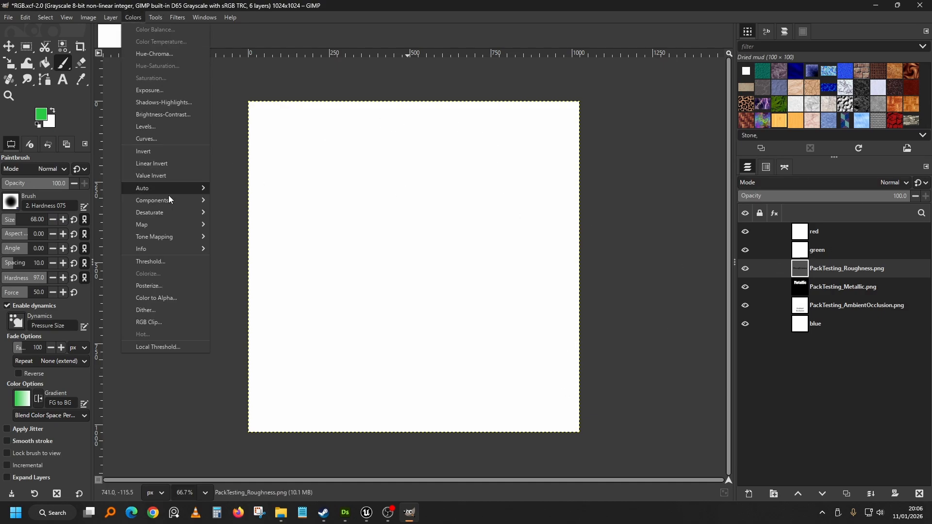
mouse_move(167, 203)
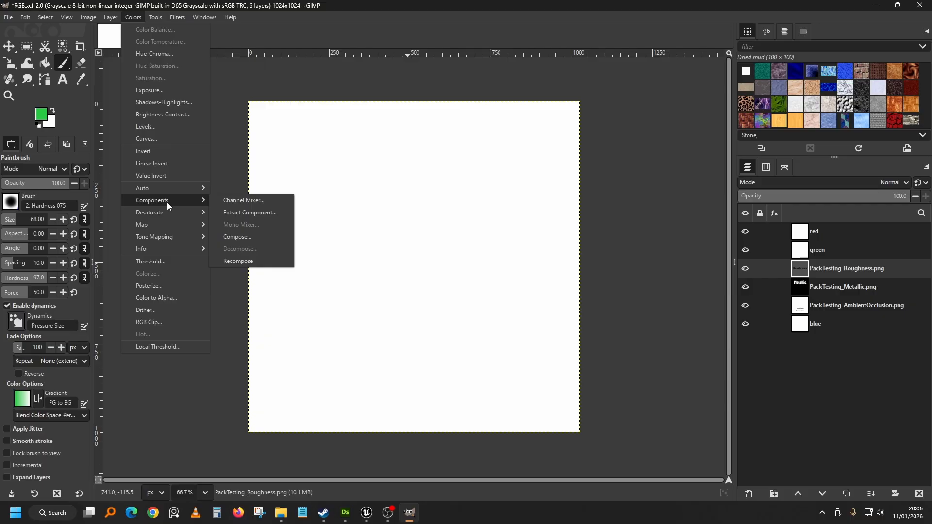
click(246, 237)
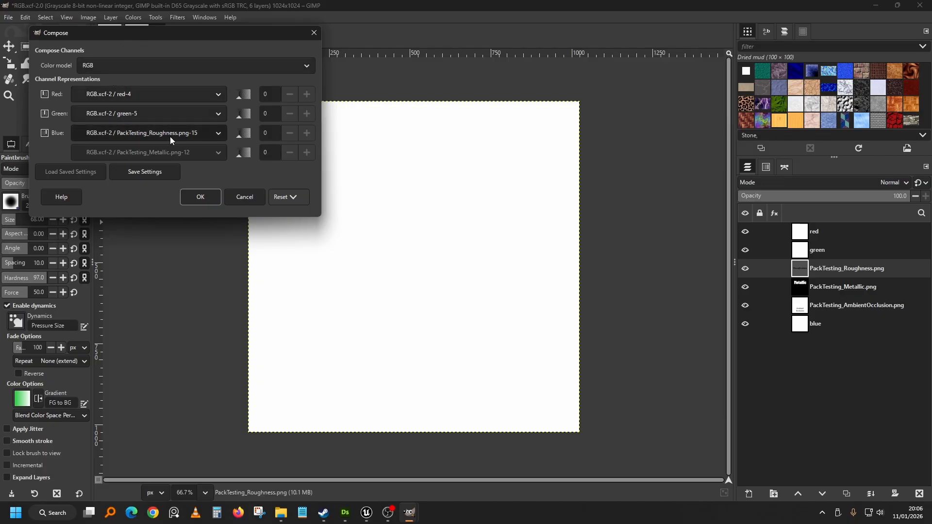
click(207, 94)
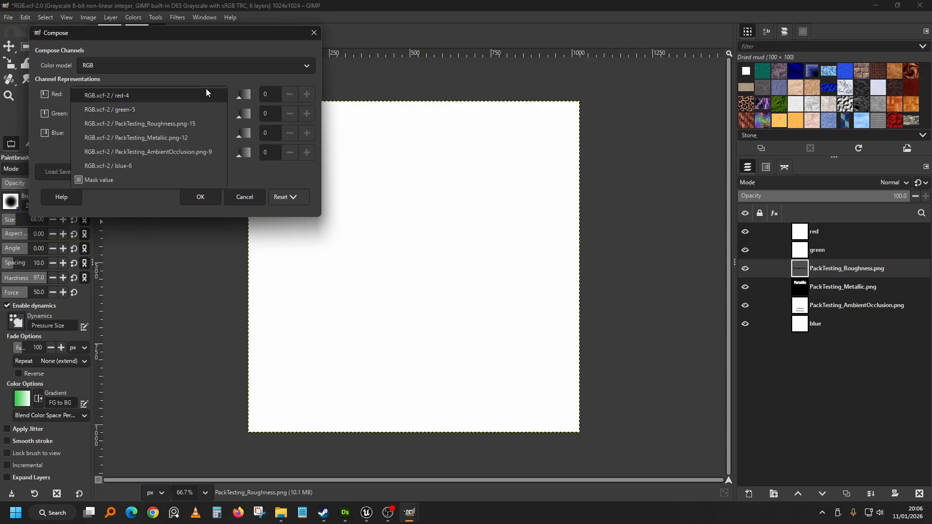
click(184, 152)
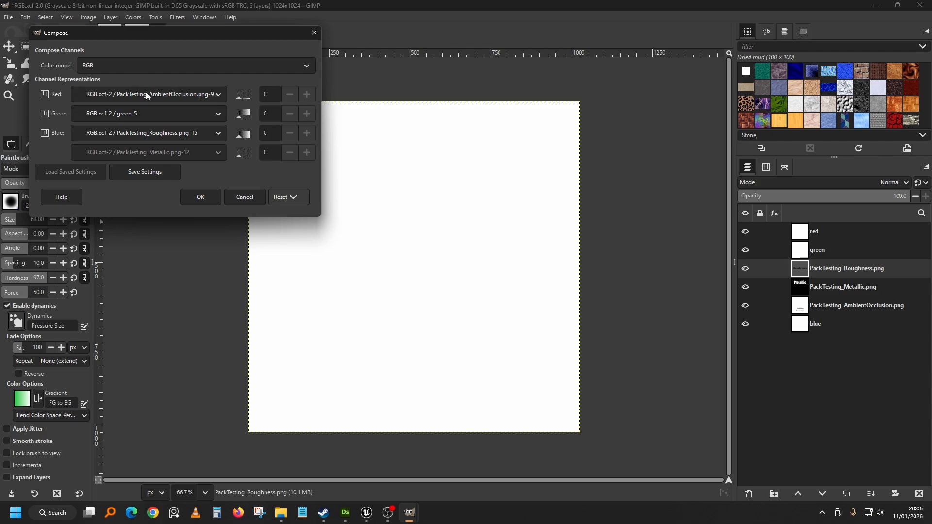
click(144, 114)
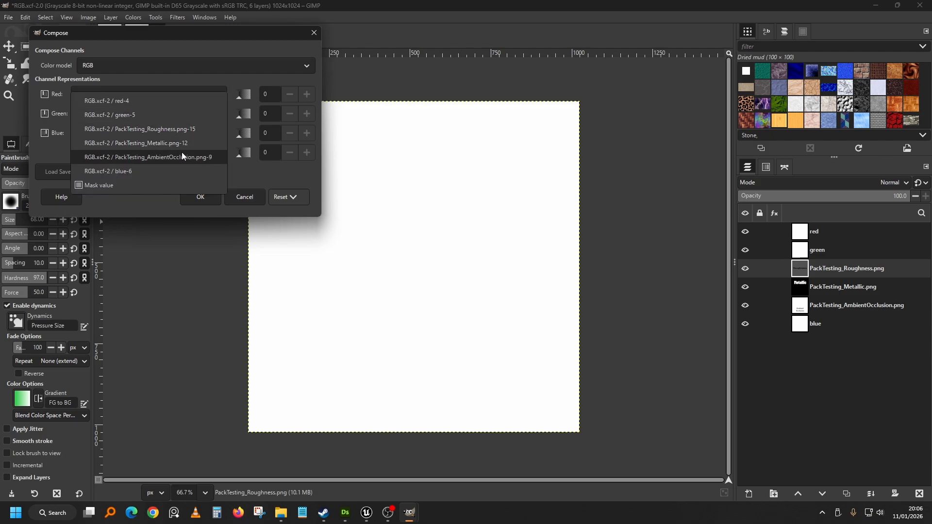
click(177, 134)
click(168, 133)
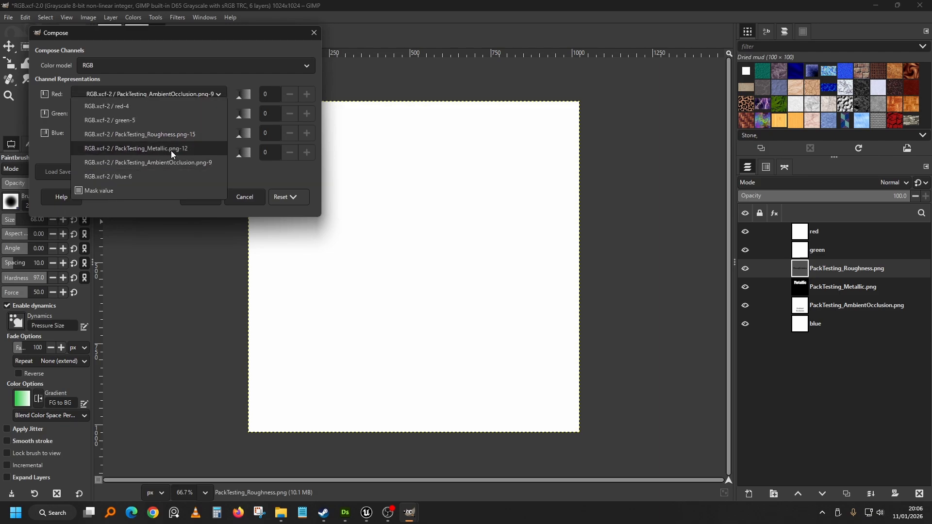
click(171, 149)
click(201, 197)
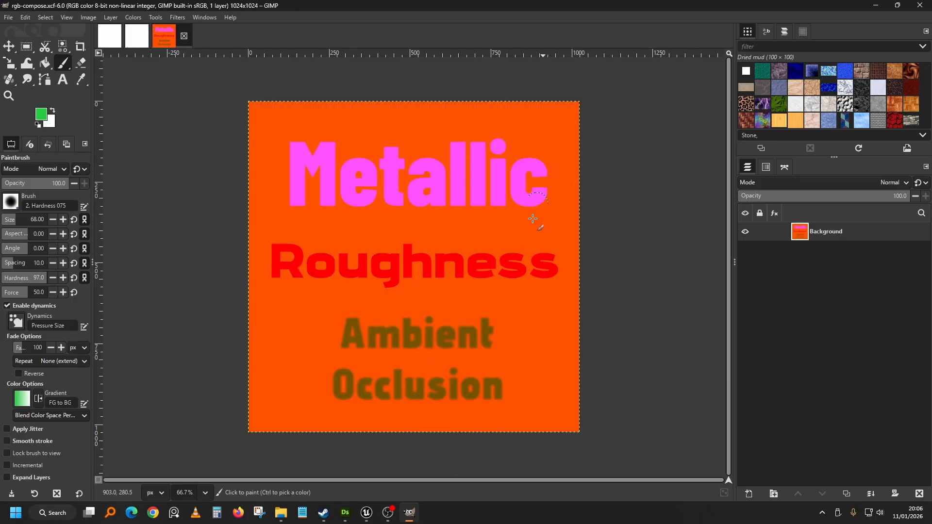
Step: Export the composed image as a PNG named PackTesting_ORM.png in the Pack_test folder
click(8, 19)
click(15, 169)
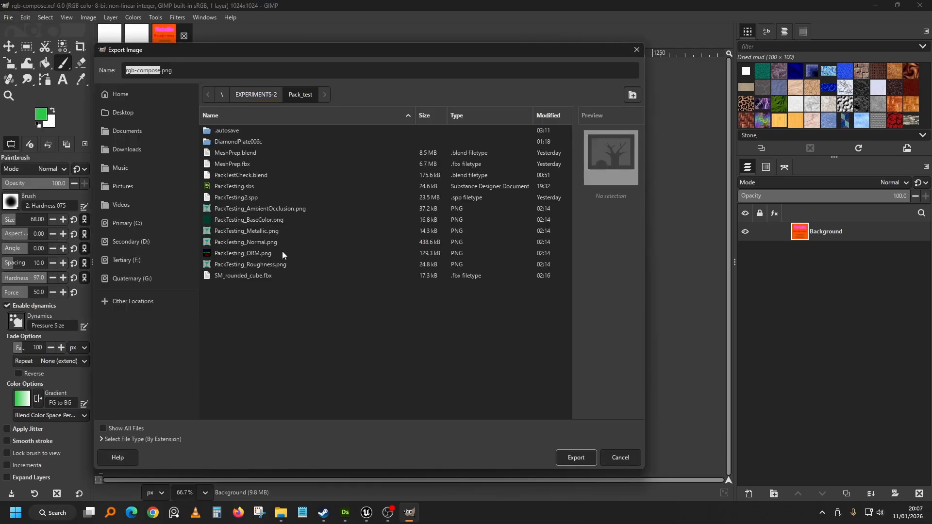
click(240, 254)
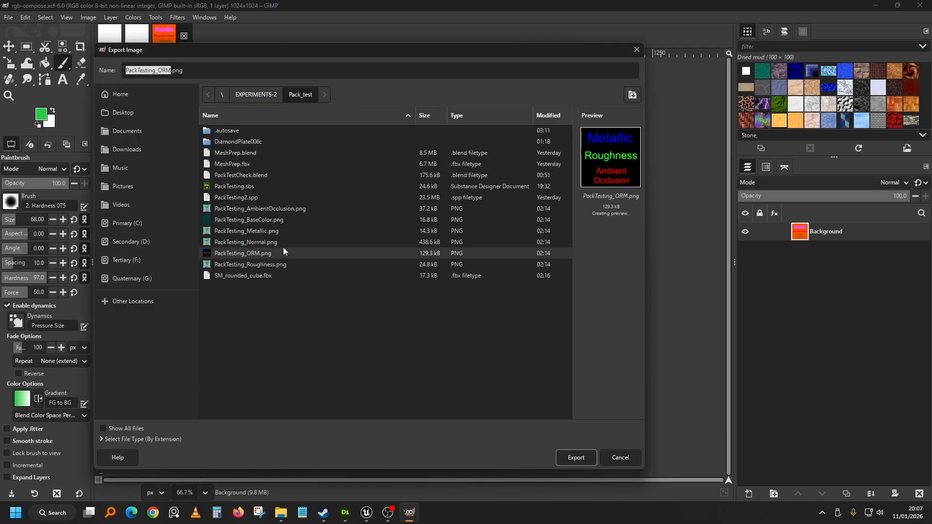
click(170, 71)
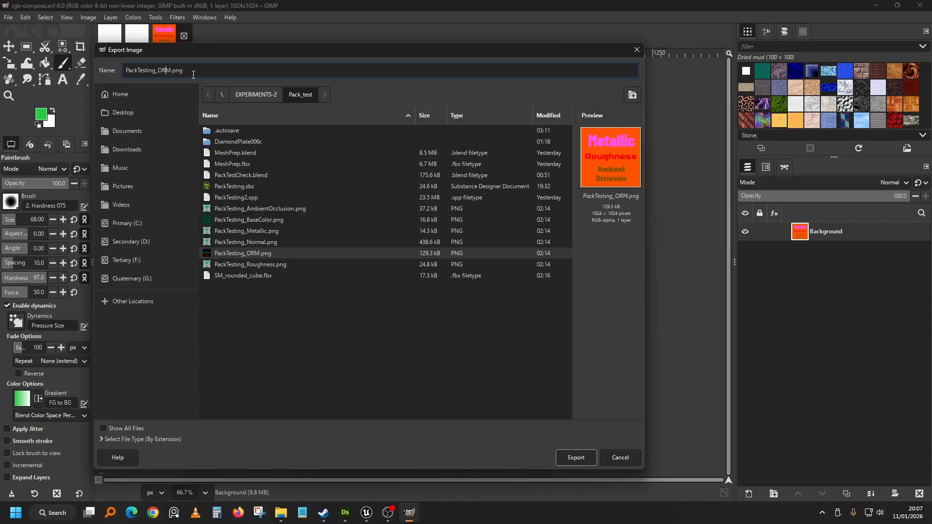
click(575, 458)
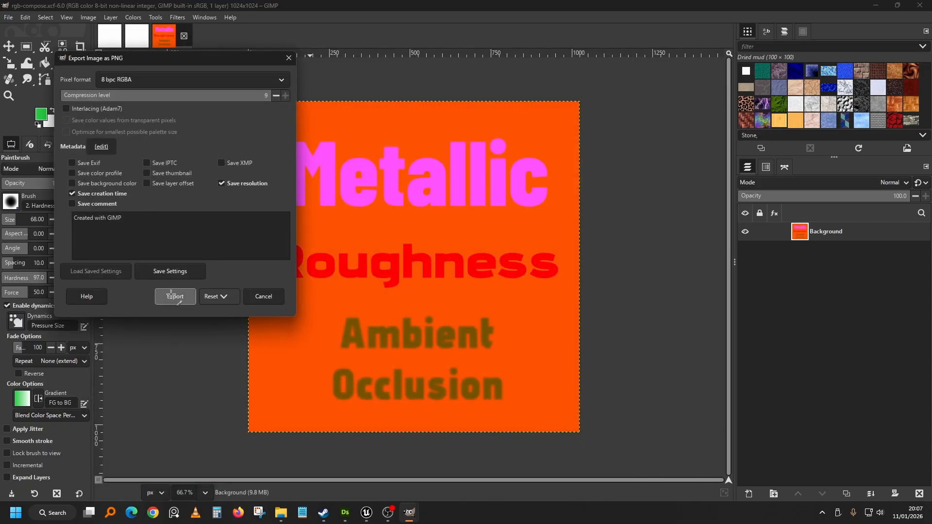
click(175, 296)
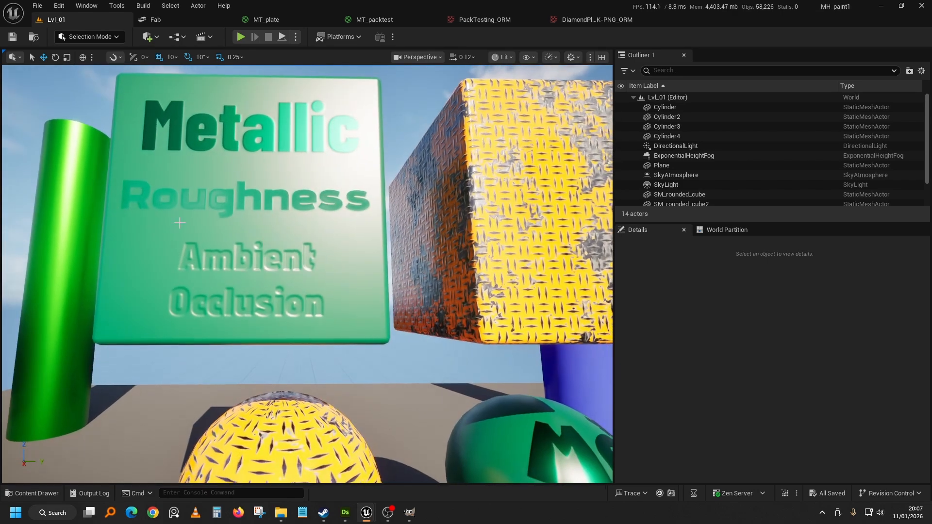
Step: Switch to Unreal Editor and inspect the blue, green and red channels of the PackTesting_ORM texture individually, ending with all three shown together
click(502, 17)
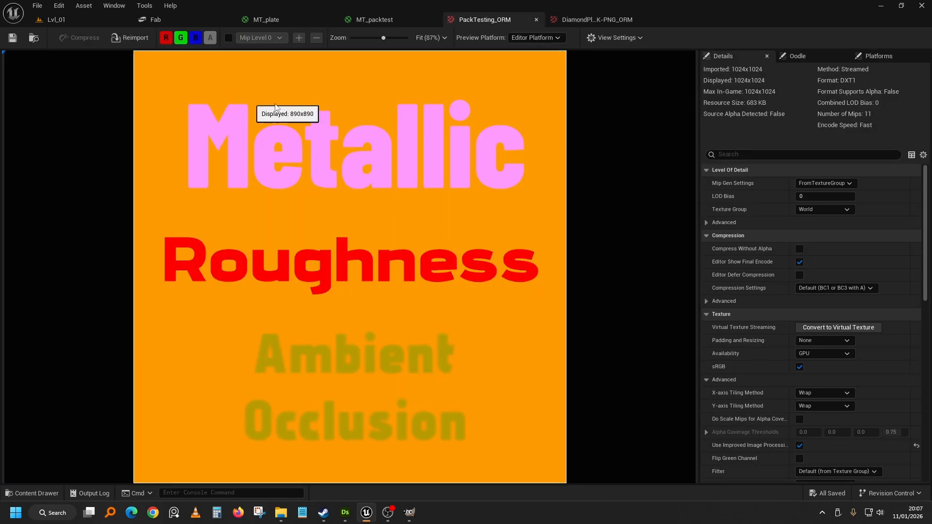
click(167, 38)
click(180, 38)
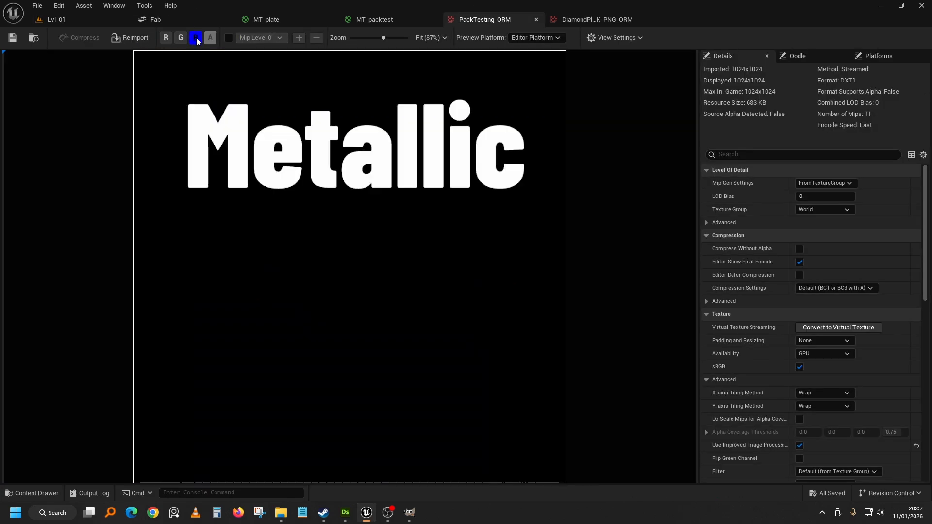
click(196, 39)
click(197, 41)
click(196, 42)
click(181, 38)
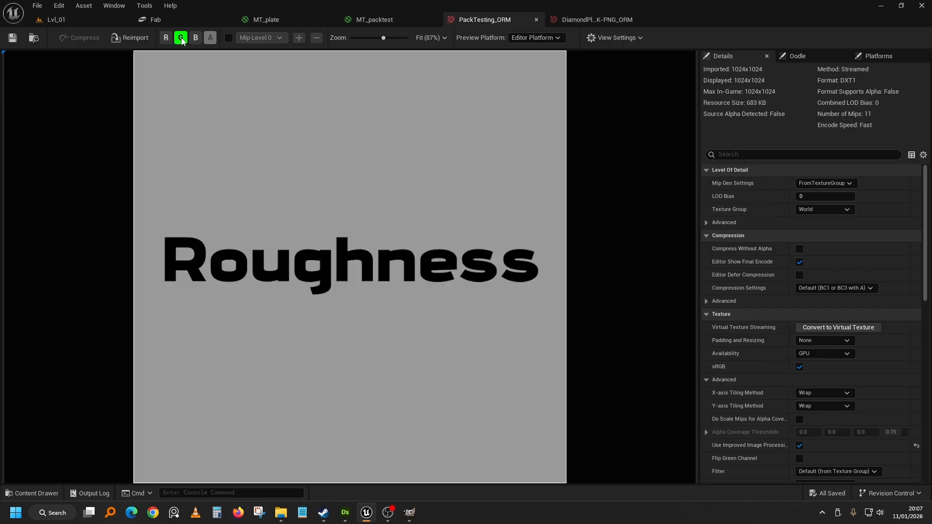
click(181, 38)
click(166, 38)
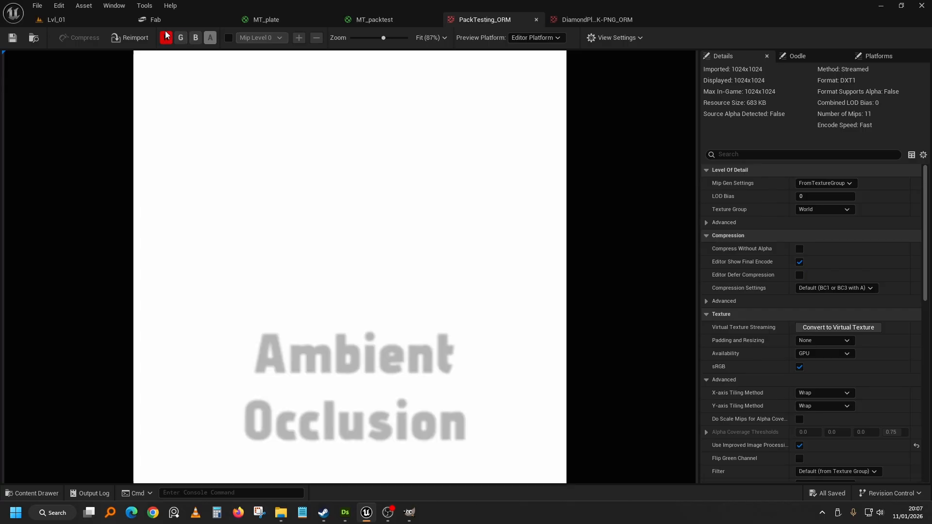
click(181, 38)
click(196, 38)
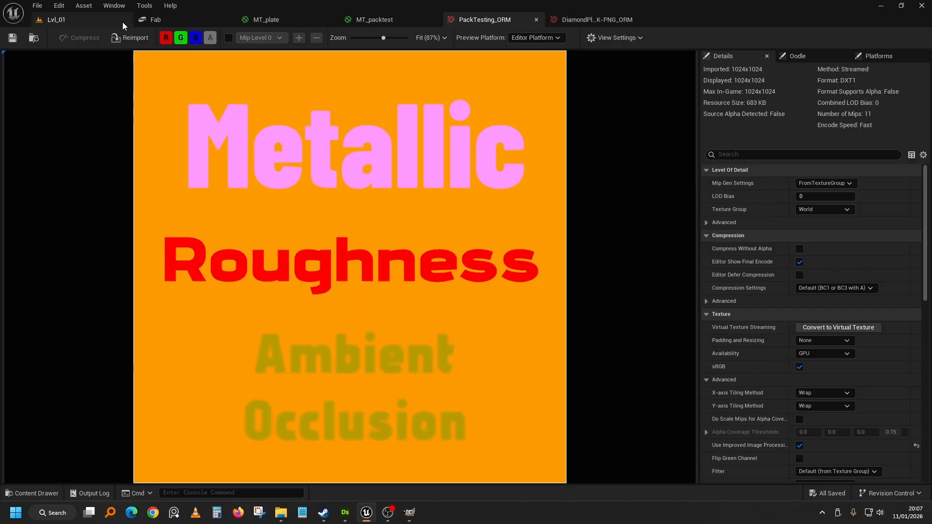
Step: Look at the Lvl_01 scene, then examine how the packed texture's R, G and B outputs are wired in the MT_packtest material graph
click(80, 18)
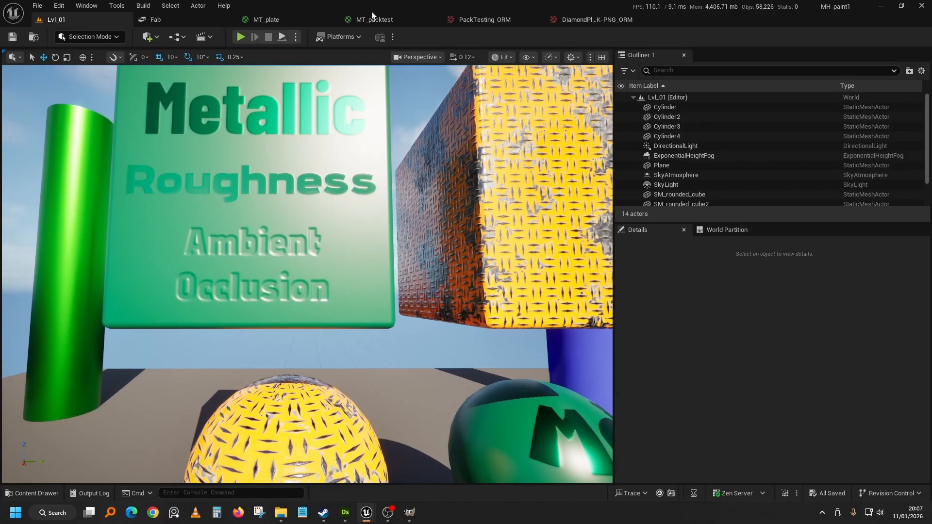
click(391, 18)
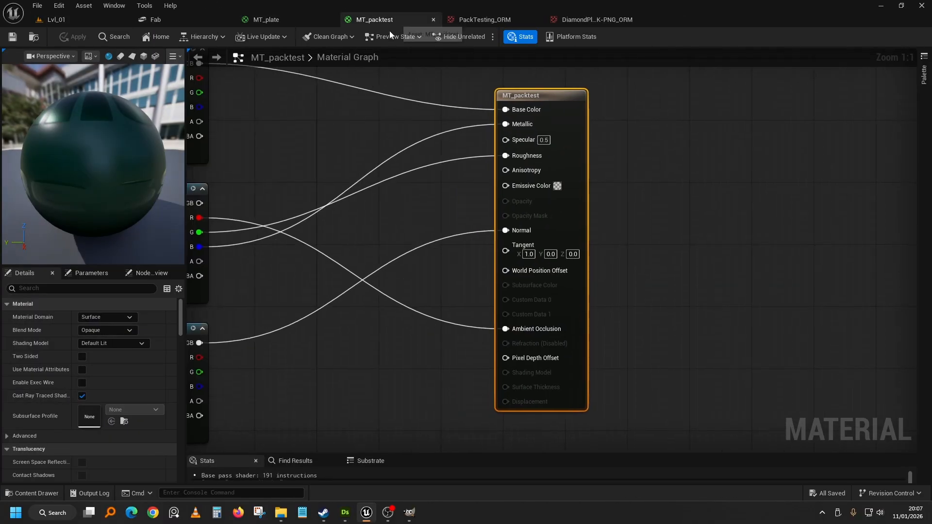
scroll(361, 232, down, 3)
drag(310, 197, 511, 193)
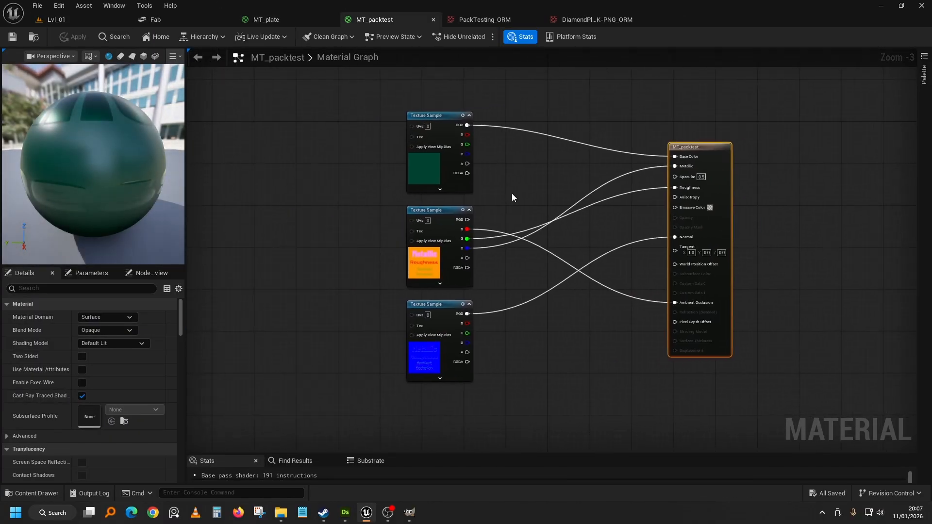
scroll(512, 194, up, 3)
scroll(503, 192, down, 2)
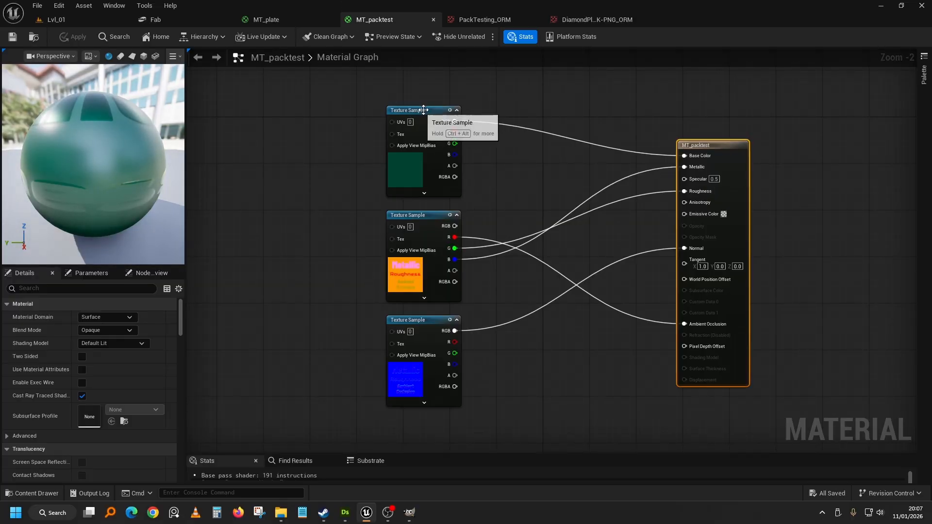
Step: Inspect the base colour and normal Texture Sample nodes in the MT_packtest graph, and check the material on the objects in the Lvl_01 scene
click(403, 111)
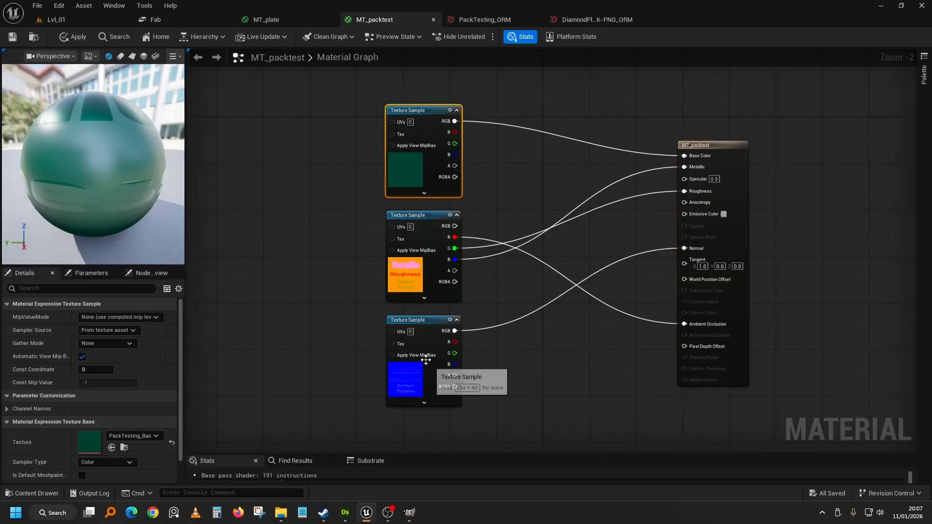
mouse_move(419, 338)
mouse_down()
mouse_move(432, 309)
mouse_move(419, 337)
mouse_up()
scroll(437, 268, up, 2)
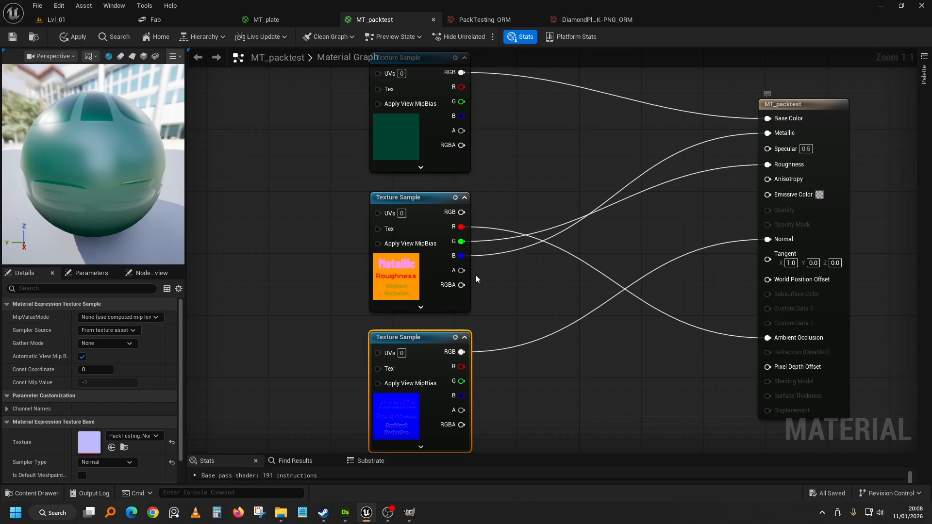
click(56, 19)
drag(348, 185, 406, 263)
click(390, 19)
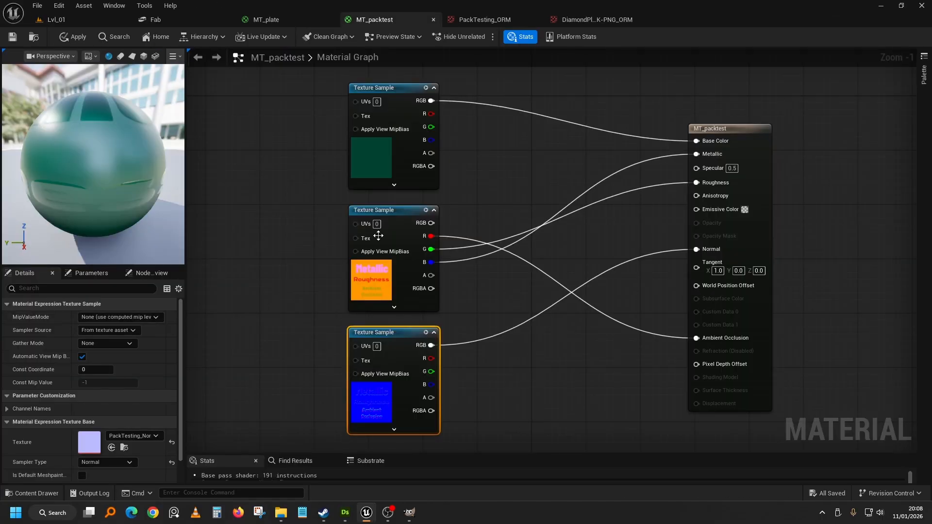
Step: Examine how the packed texture's R, G and B outputs are wired in the MT_plate material graph
click(277, 21)
scroll(368, 160, down, 2)
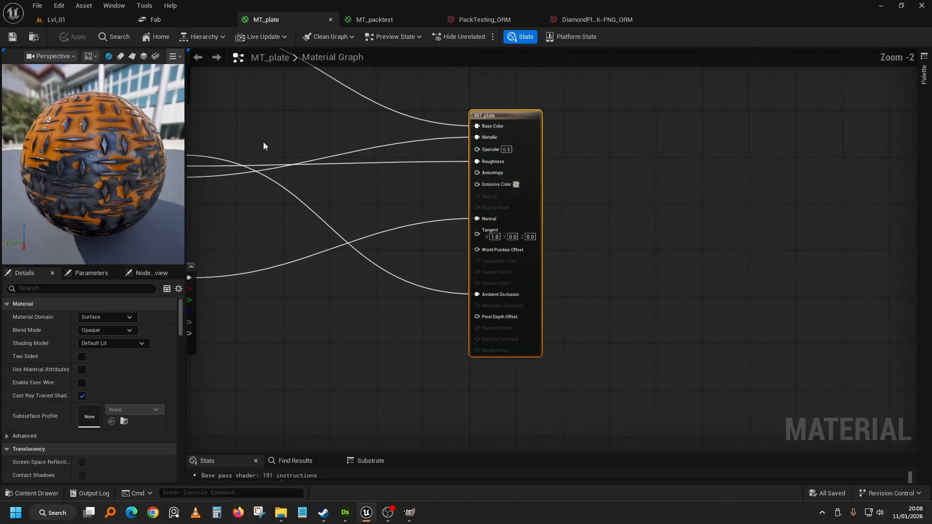
scroll(263, 142, up, 1)
drag(317, 188, 633, 207)
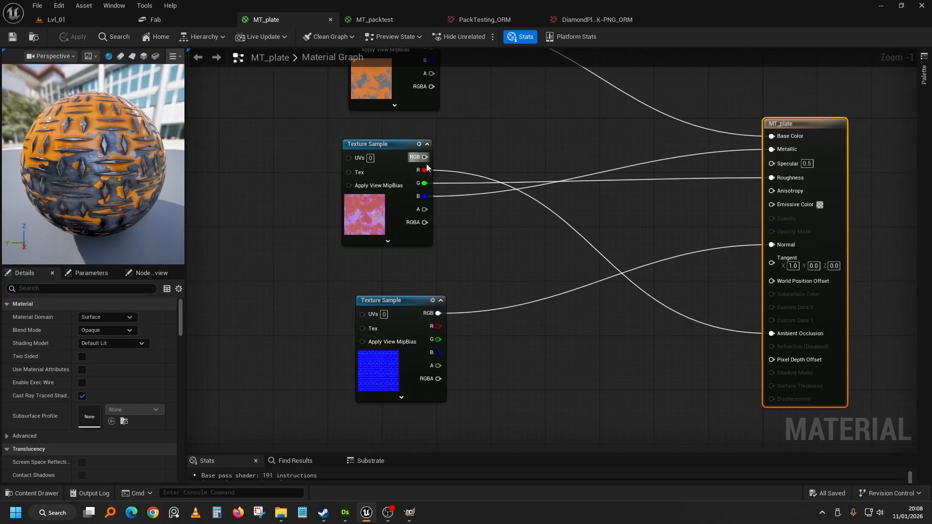
drag(445, 124, 412, 166)
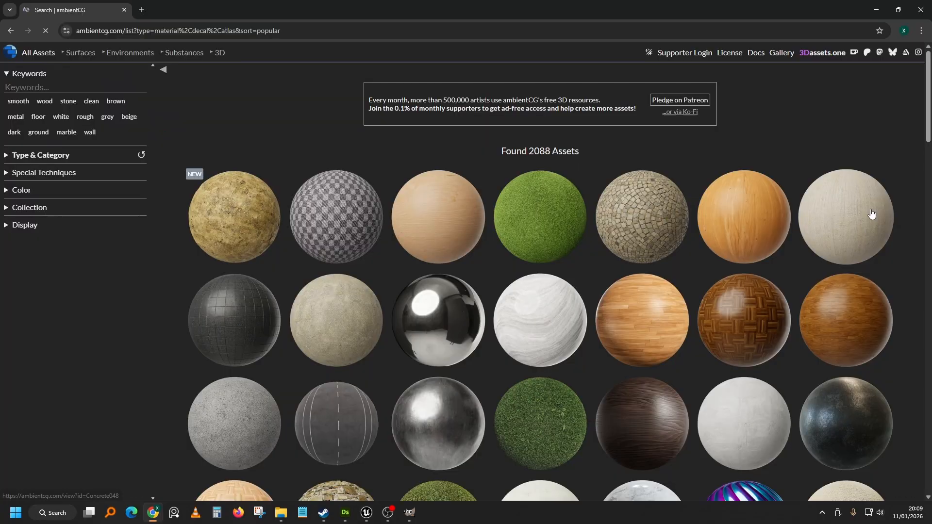
Step: Browse the ambientCG material listing in the web browser, and minimise the browser when finished
scroll(871, 214, down, 7)
scroll(873, 228, down, 13)
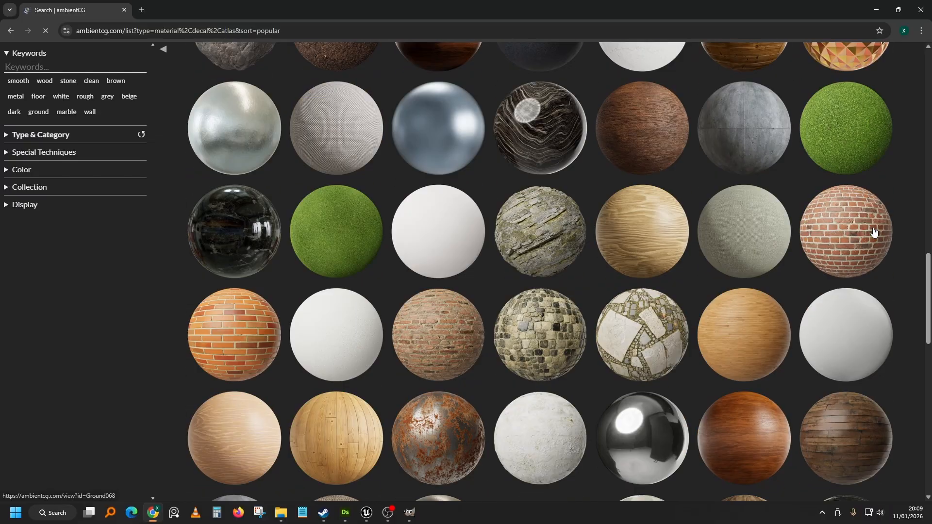
scroll(875, 232, down, 10)
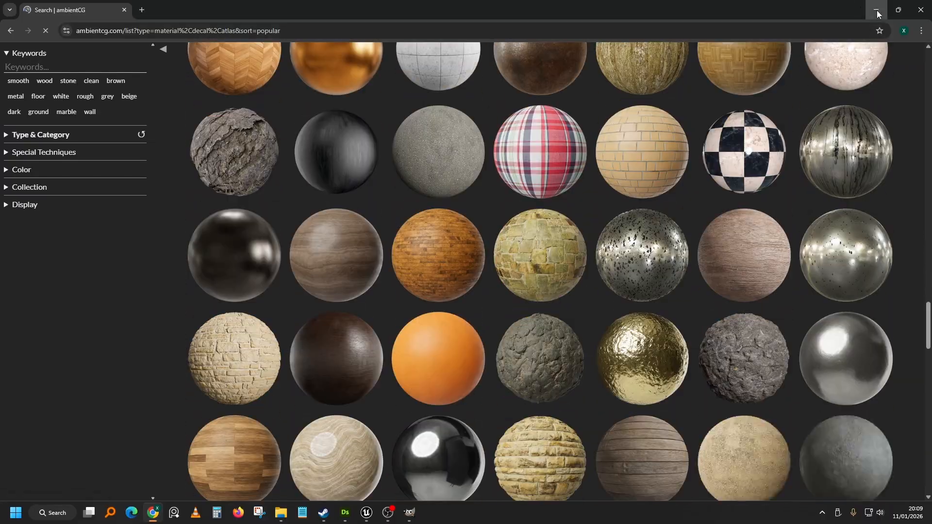
click(877, 11)
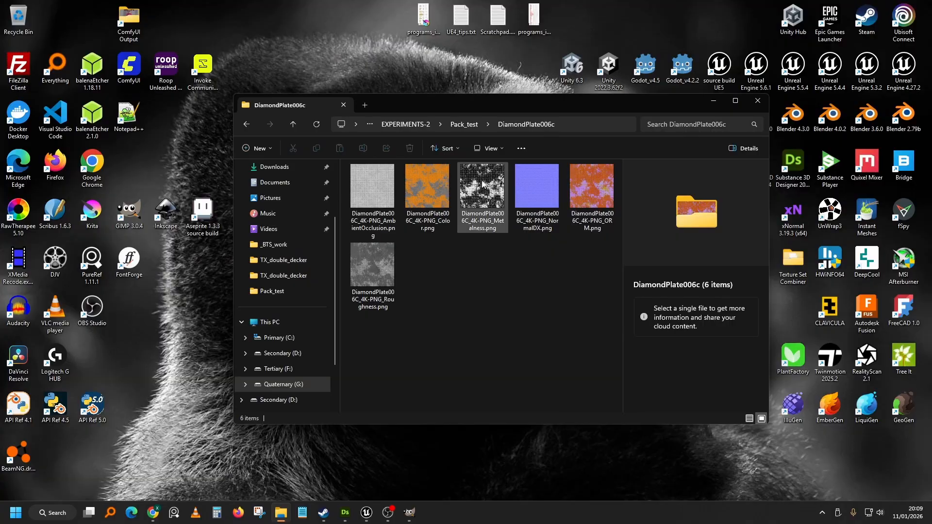
Step: Switch to GIMP and create a new 4096 × 4096 px image, accepting the large image size
click(402, 517)
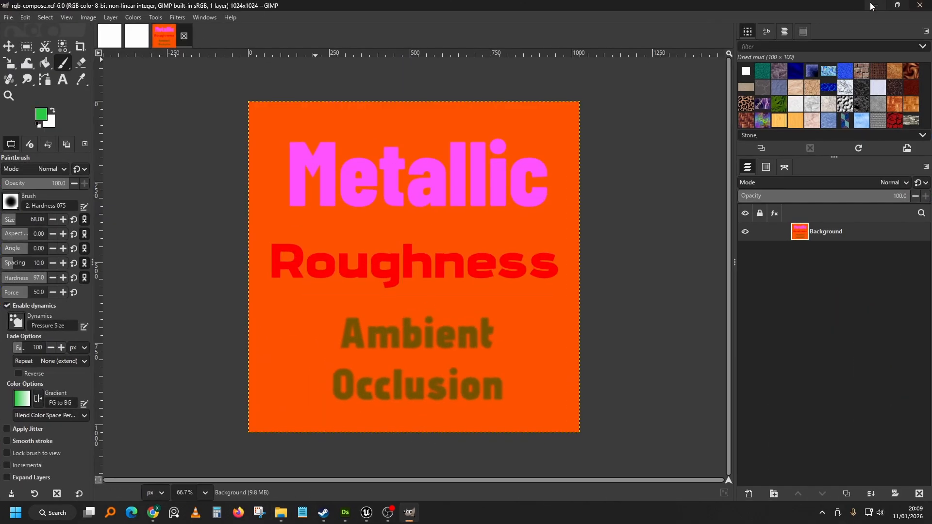
click(10, 17)
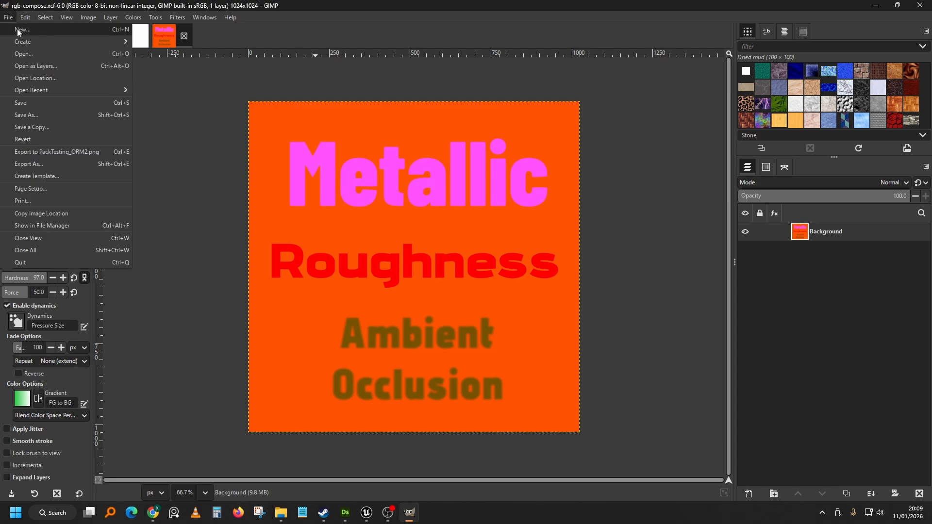
click(22, 30)
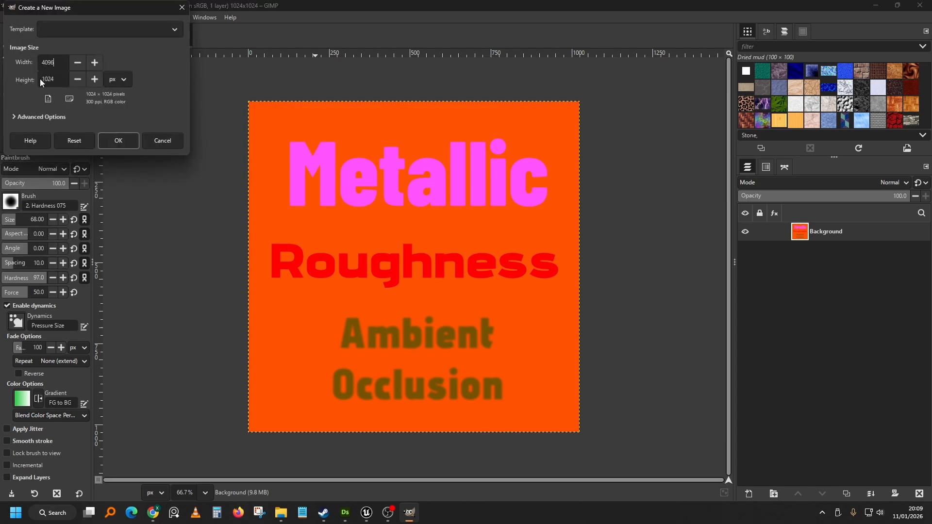
click(54, 79)
text(4096)
key(Return)
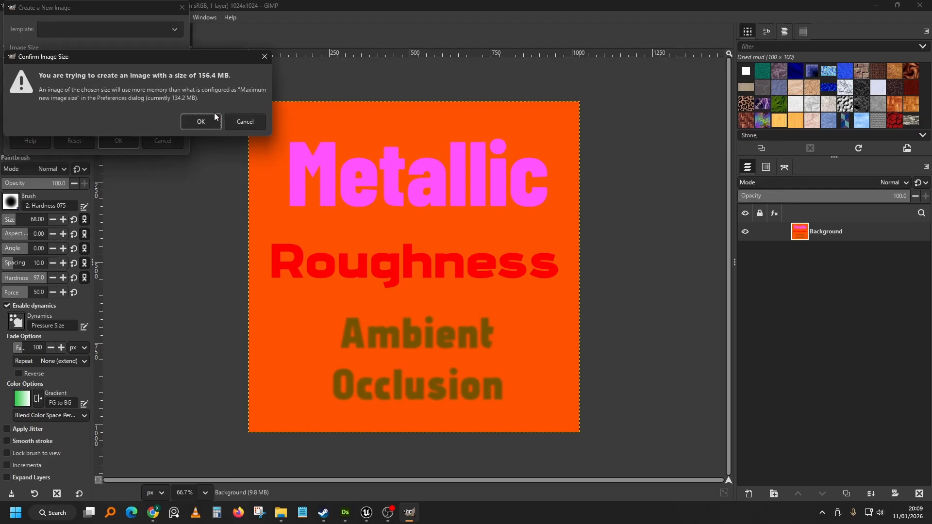
click(214, 120)
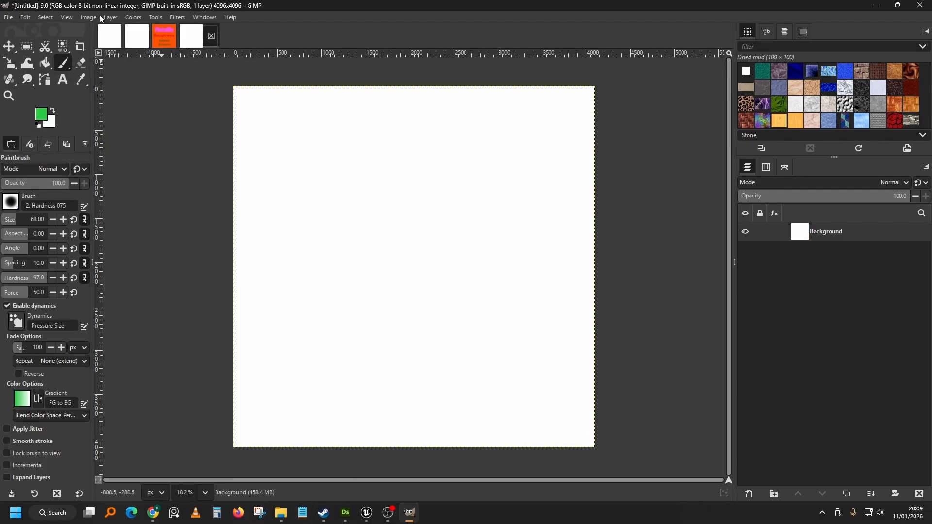
Step: Decompose the blank image into RGB layers and add the DiamondPlate006C AmbientOcclusion, Roughness and Metalness PNGs from the DiamondPlate006c folder as layers
click(91, 17)
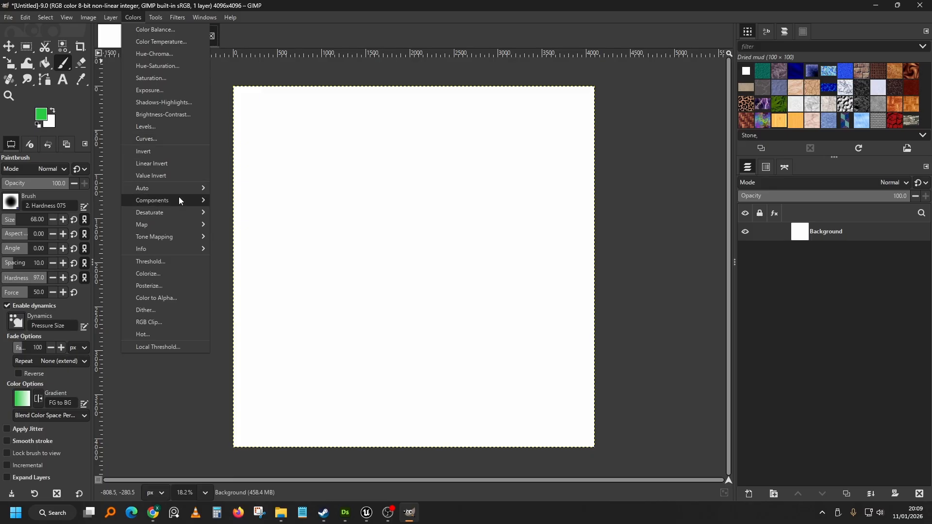
mouse_move(180, 201)
click(257, 251)
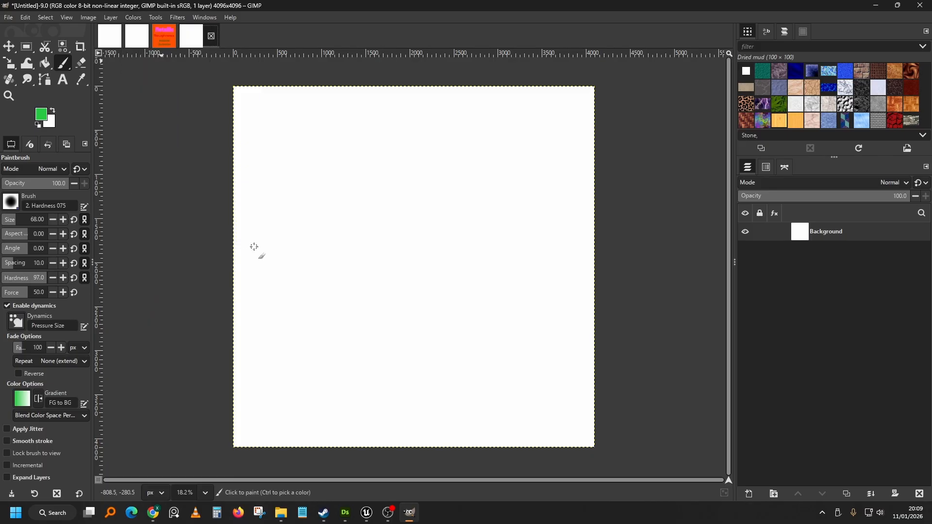
click(195, 242)
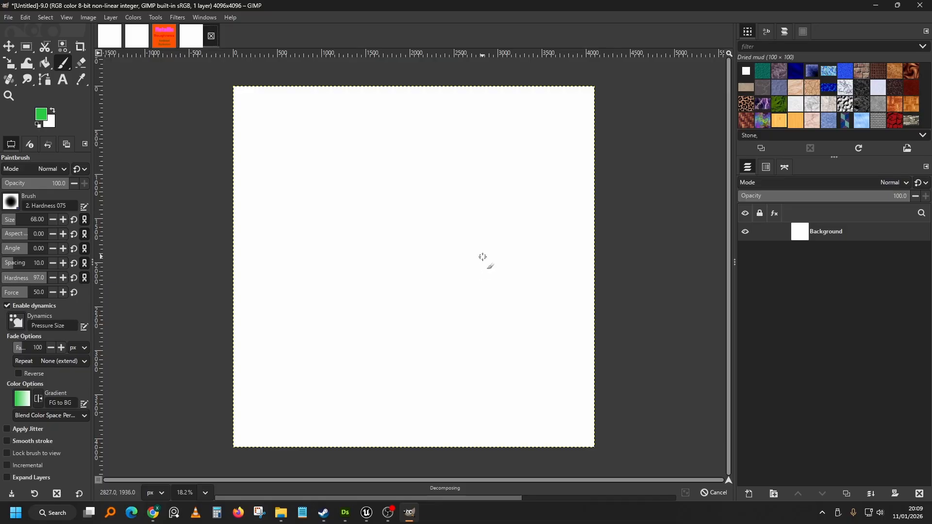
click(287, 515)
drag(723, 183, 362, 251)
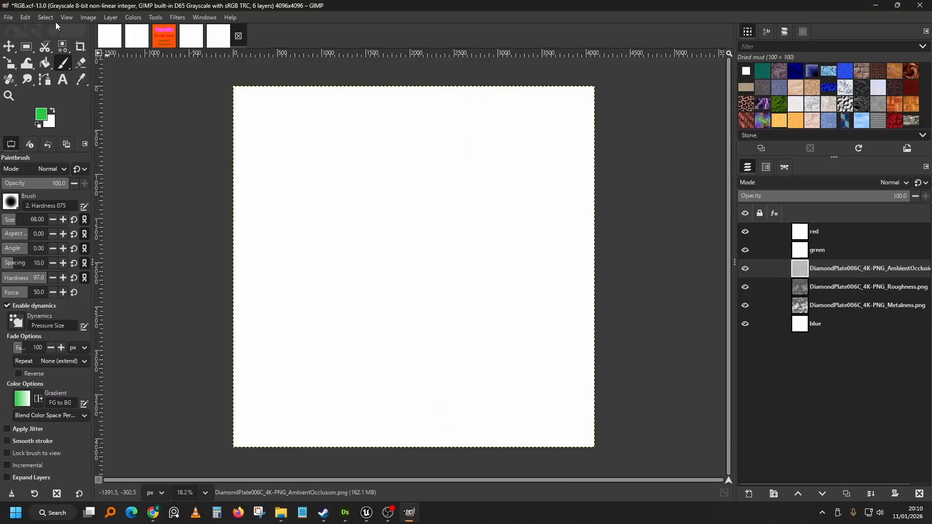
Step: Compose an RGB image using the DiamondPlate006C AmbientOcclusion layer for red, Roughness for green and Metalness for blue
click(27, 18)
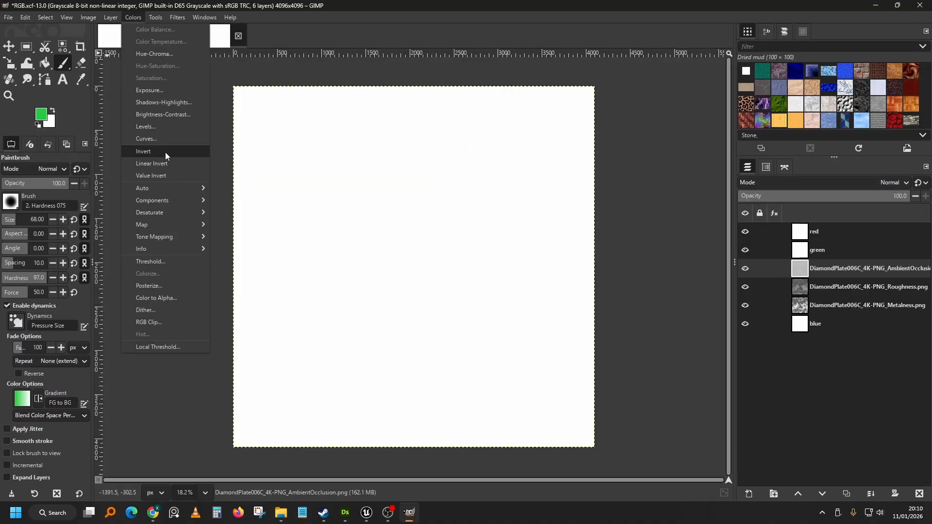
mouse_move(199, 204)
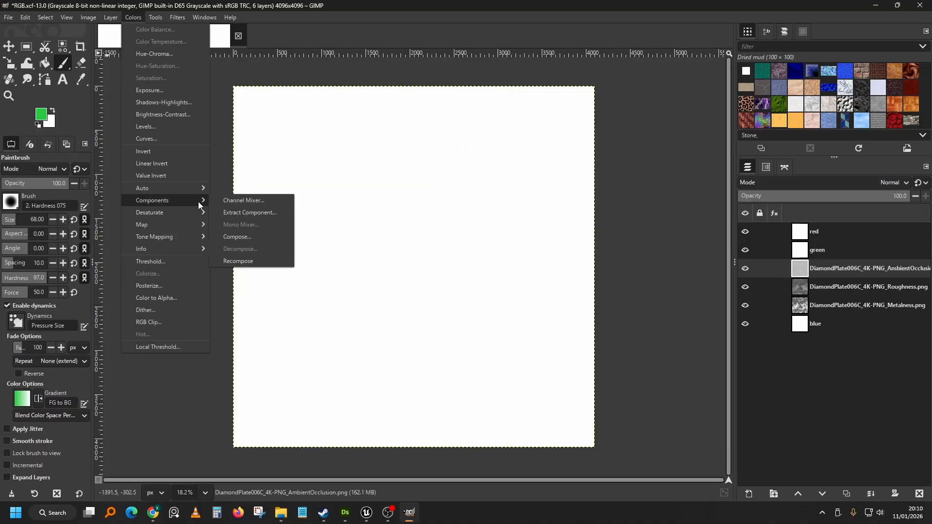
click(245, 236)
click(147, 82)
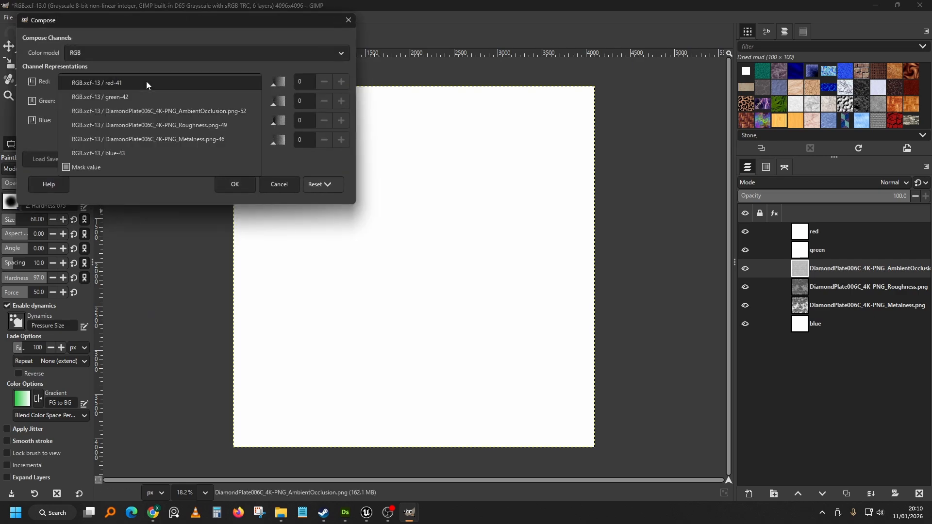
click(152, 115)
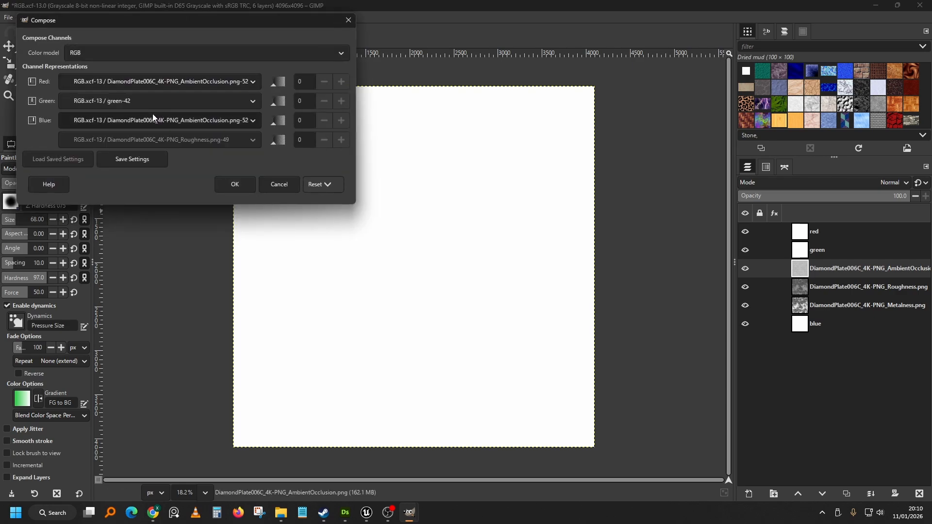
click(177, 101)
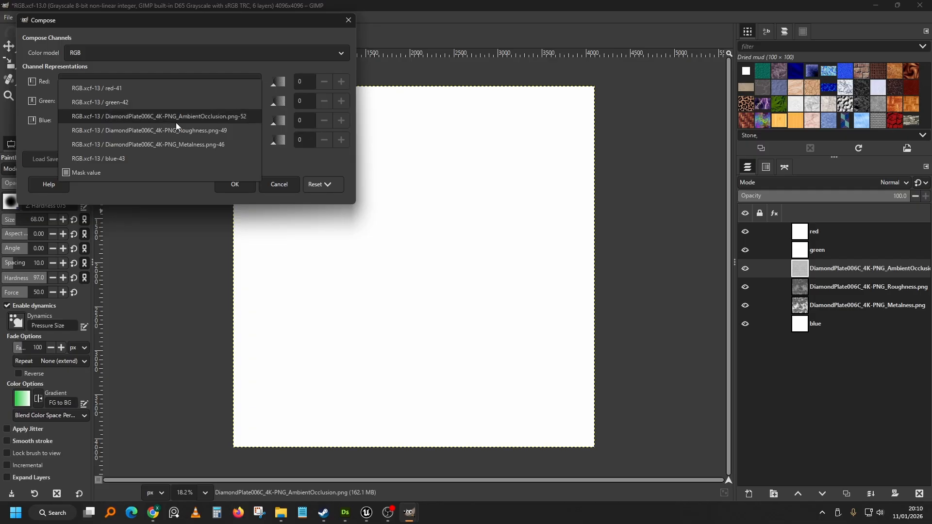
click(177, 127)
click(178, 122)
click(185, 150)
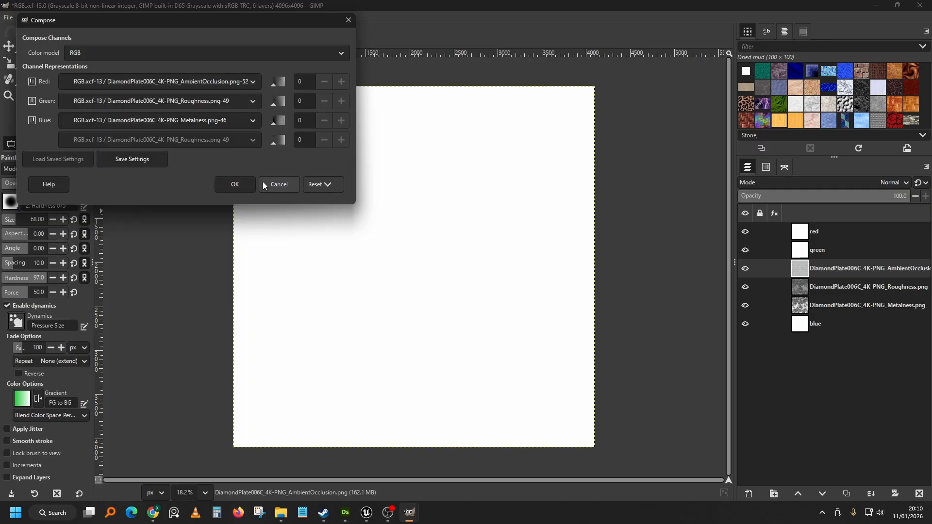
click(233, 184)
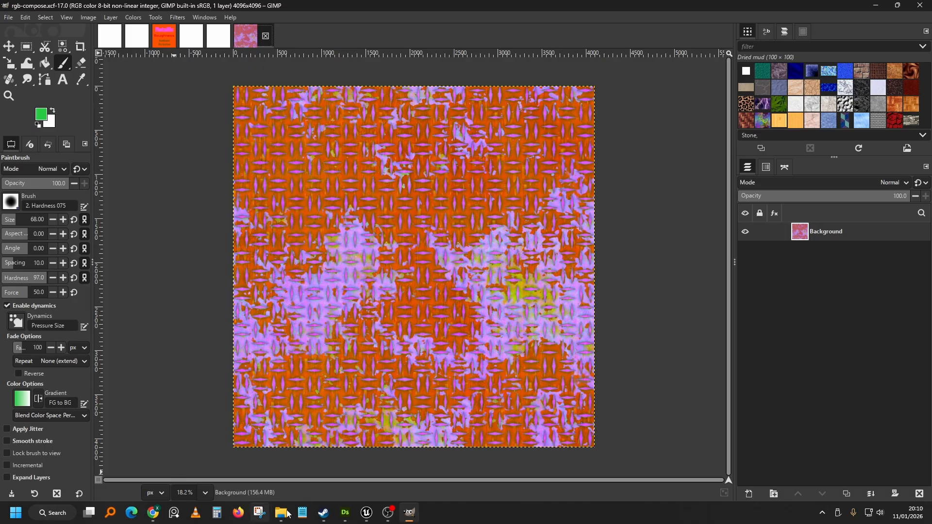
Step: Switch to Unreal Editor and review the connections between the three texture samples and the MT_plate material inputs
click(367, 513)
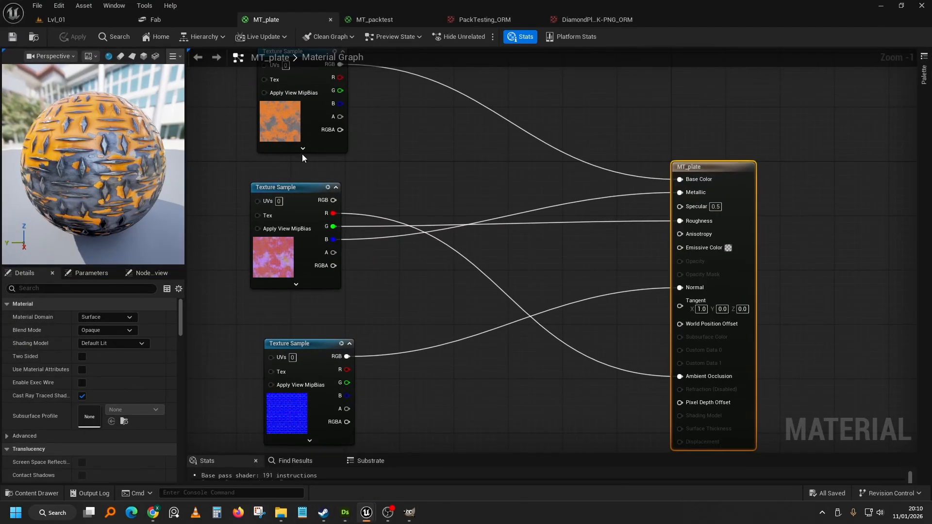
scroll(301, 243, up, 1)
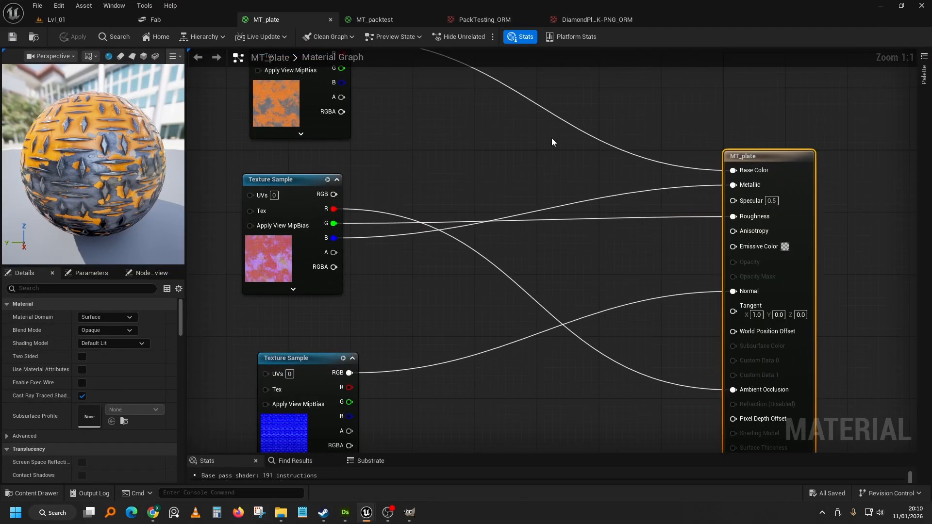
scroll(402, 182, down, 3)
scroll(403, 179, up, 2)
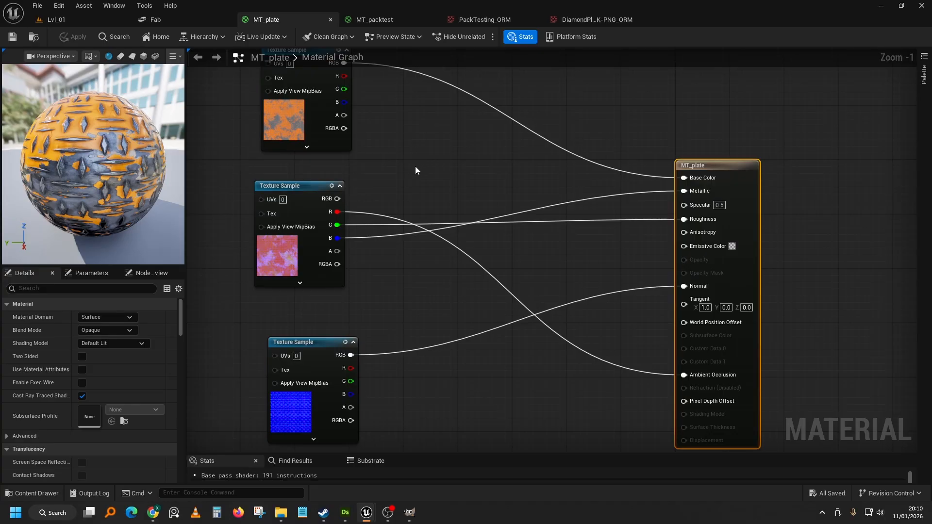
Step: View the DiamondPlate006C texture files in File Explorer, previewing the AmbientOcclusion map, and minimise the folder window
click(287, 514)
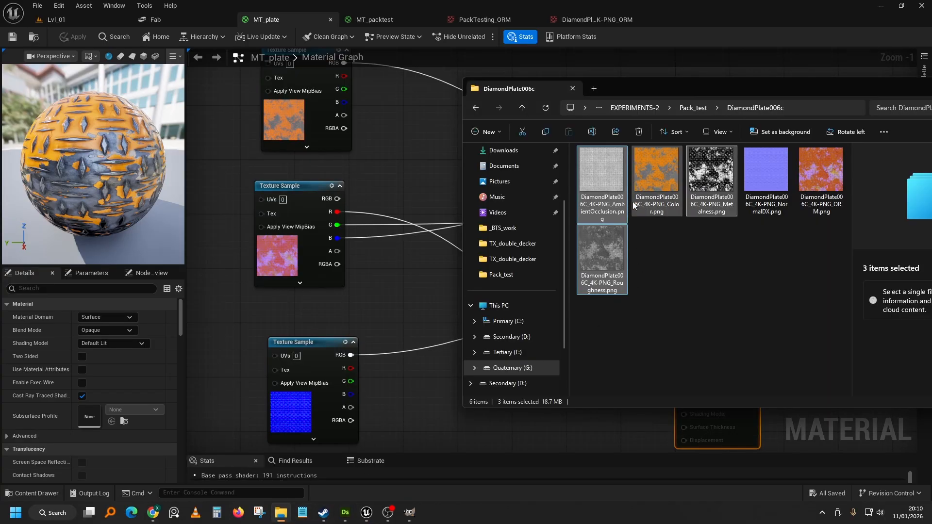
click(613, 177)
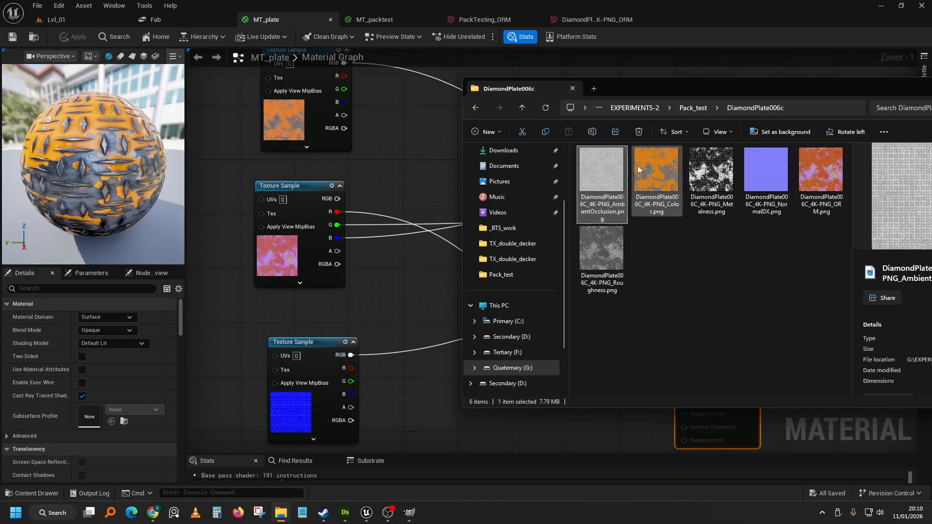
drag(883, 95, 809, 92)
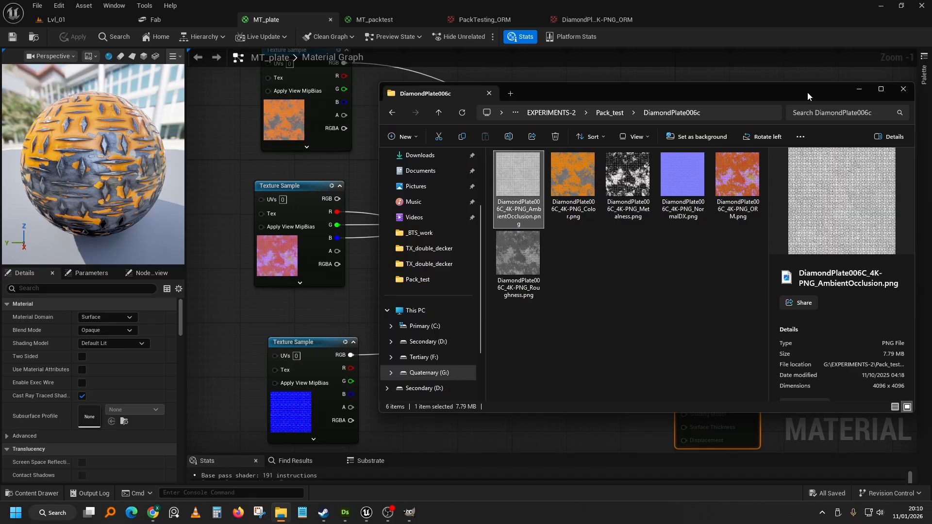
click(860, 89)
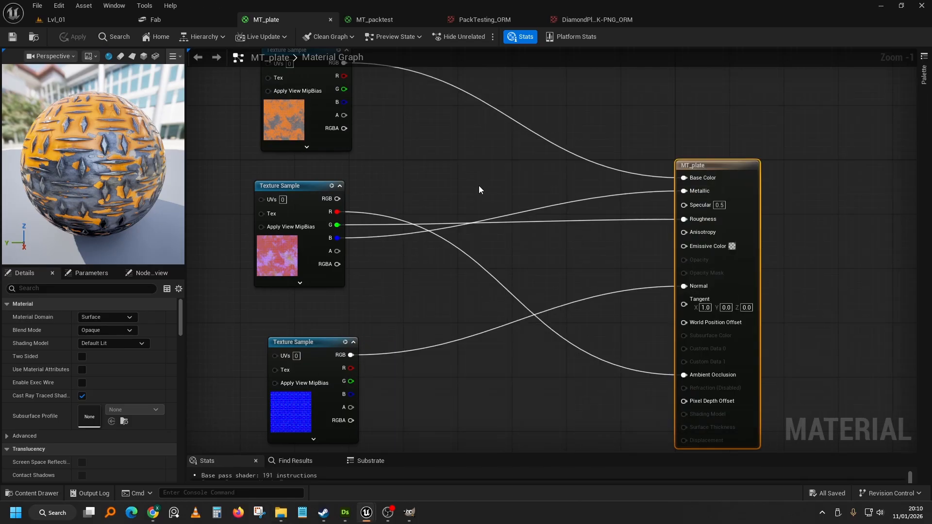
Step: Review the whole MT_plate graph and view the diamond plate material on the objects in the Lvl_01 scene
scroll(476, 189, down, 1)
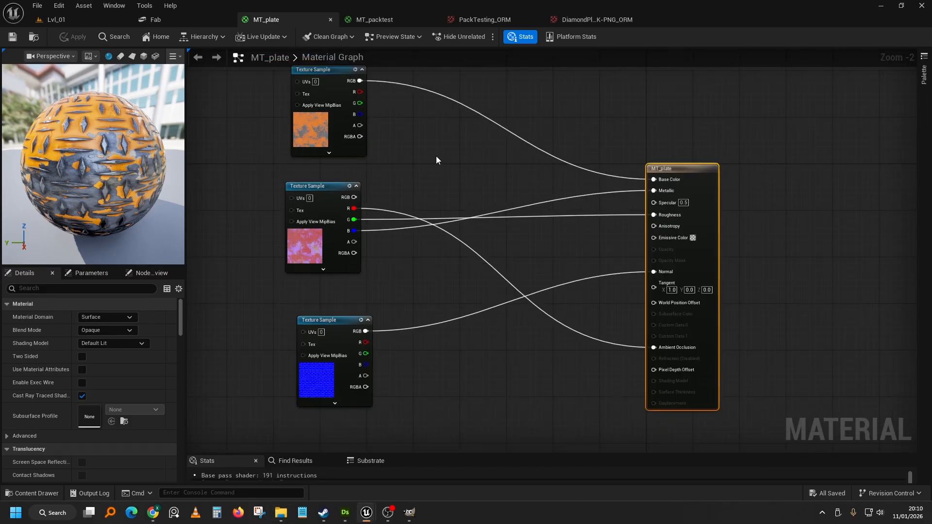
scroll(431, 142, up, 1)
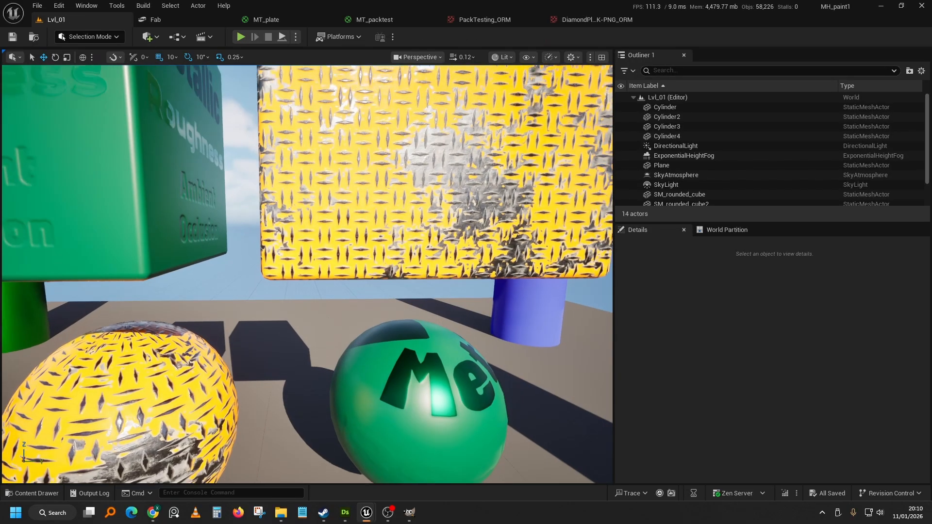
key(s)
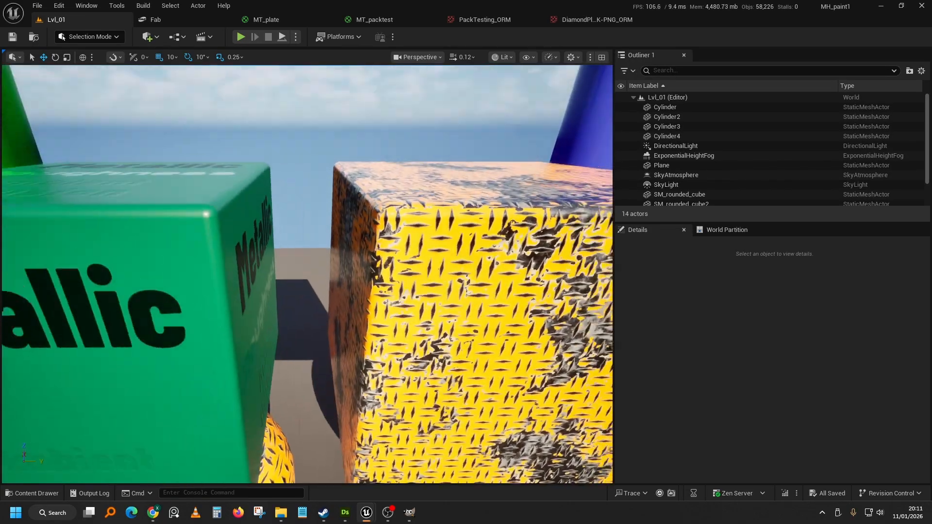
Step: Inspect the diamond plate and green lettered cubes from several angles in the Lvl_01 scene
key(w)
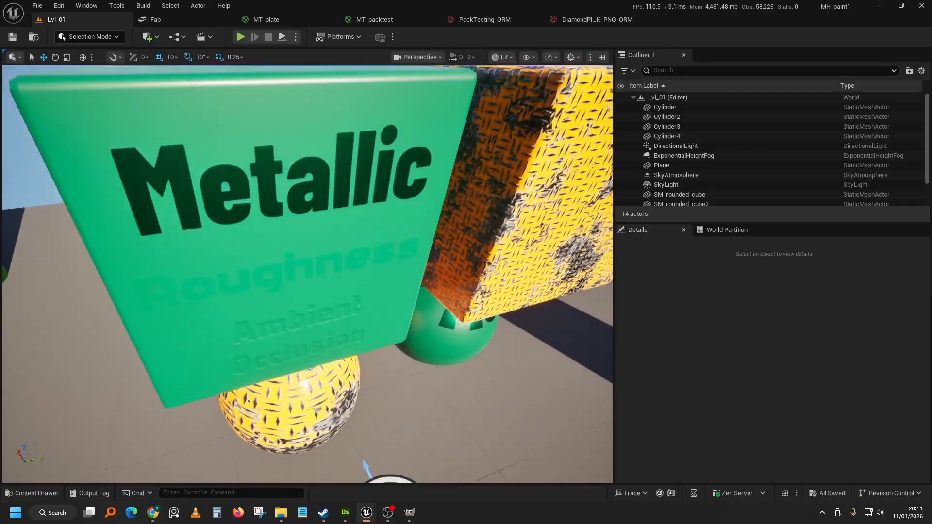
key(d)
key(d)
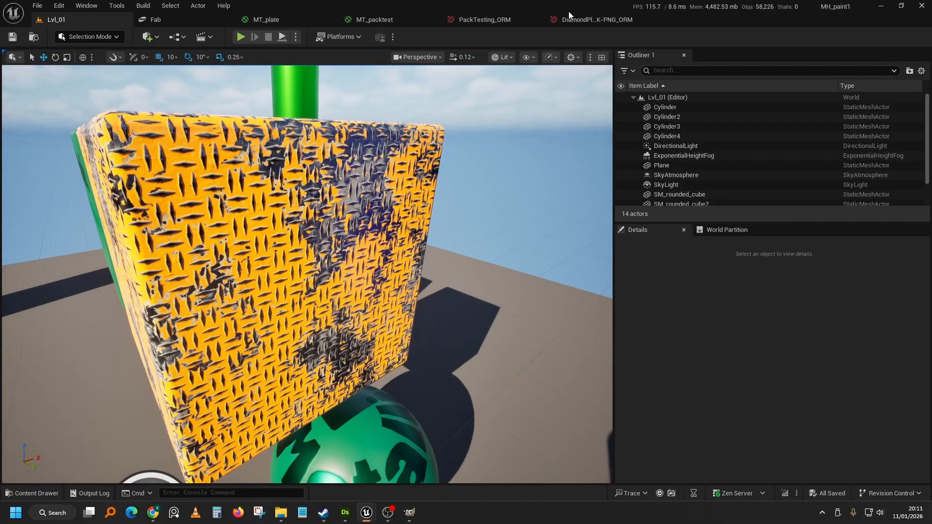
Step: View the diamond plate ORM texture's blue, green and red channels one at a time in the texture editor
click(590, 20)
click(485, 20)
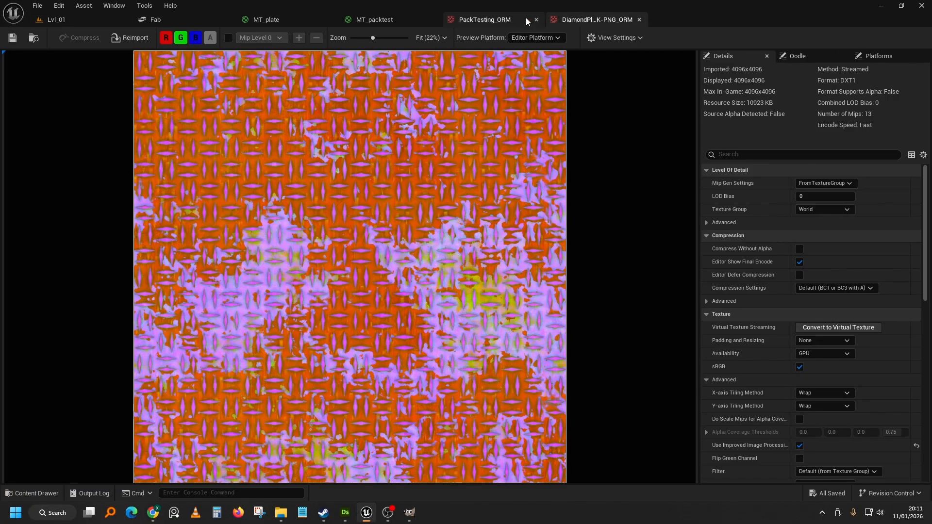
click(168, 40)
click(181, 38)
click(199, 39)
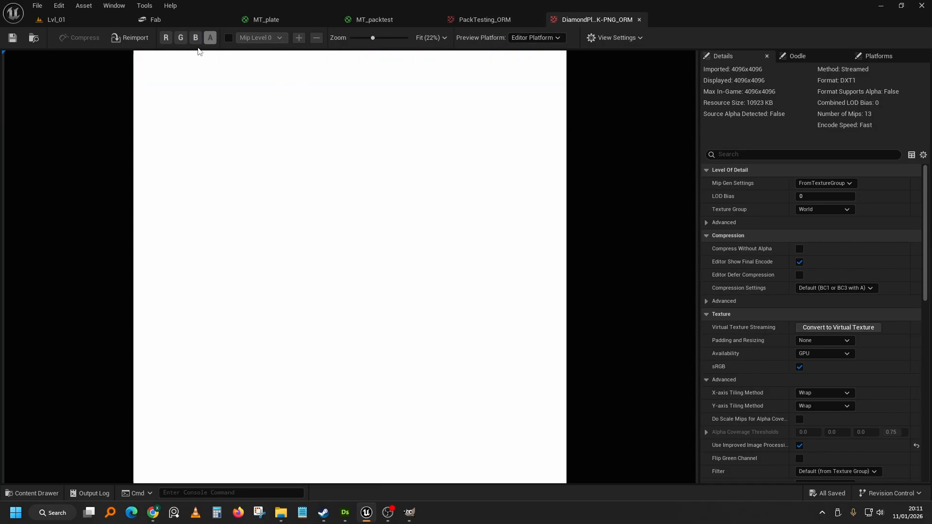
click(194, 39)
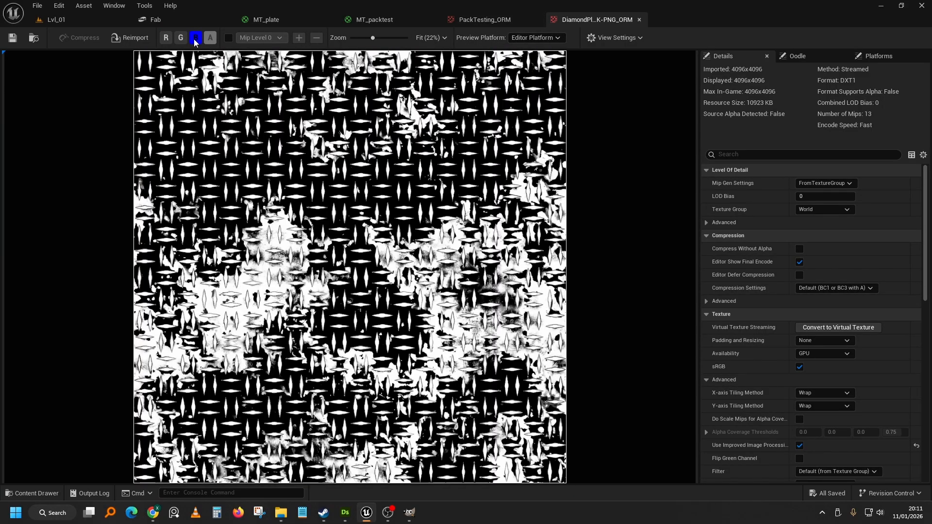
click(194, 39)
click(182, 39)
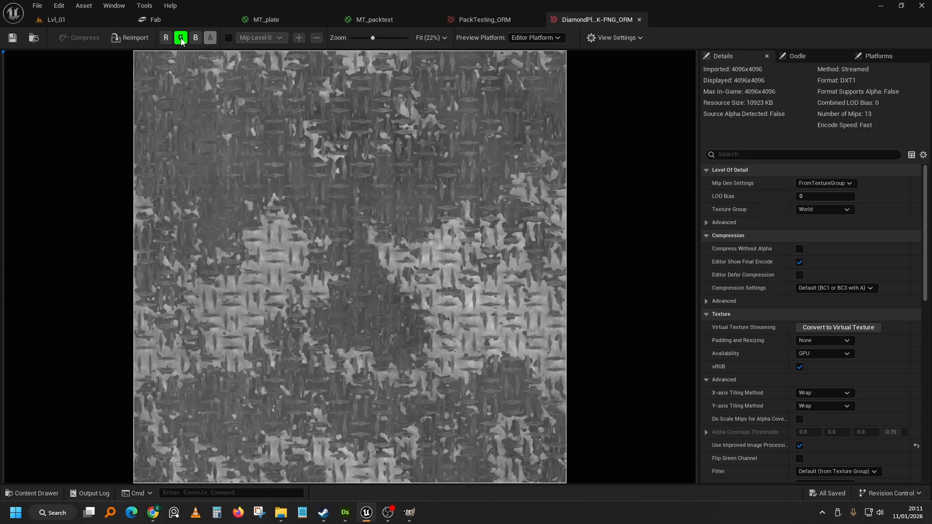
click(180, 38)
click(167, 38)
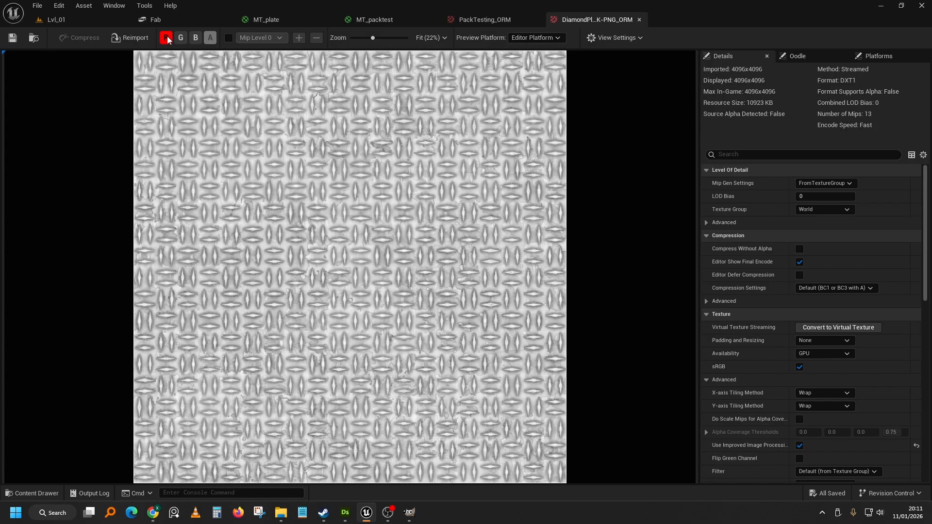
Step: Switch to Substance 3D Designer and examine the RGBA Merge node's connections from Base Material to the ORM output in the PackTesting graph
key(alt+Tab)
drag(660, 116, 646, 120)
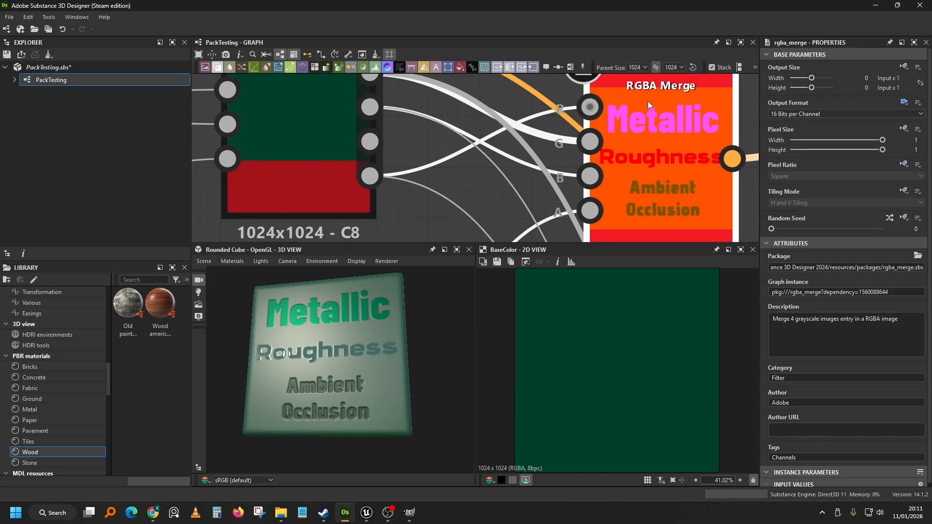
scroll(626, 147, down, 3)
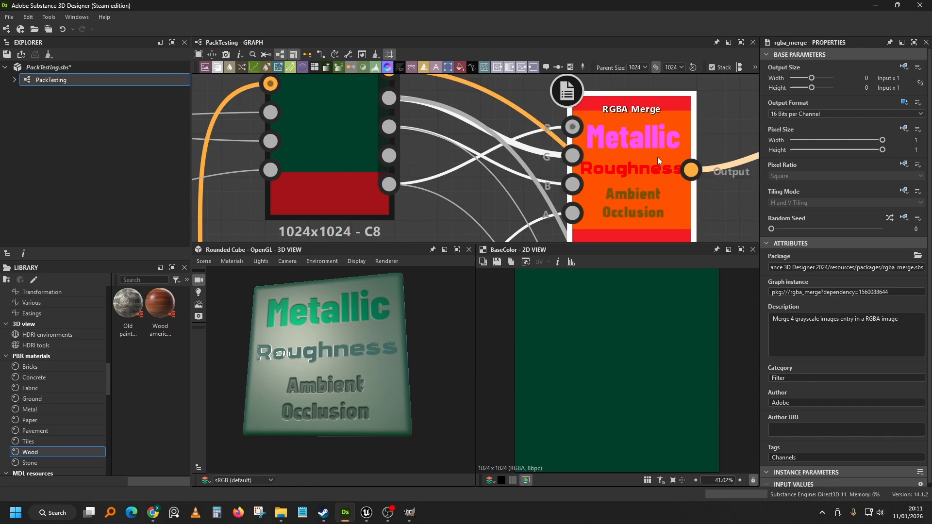
drag(626, 167, 570, 157)
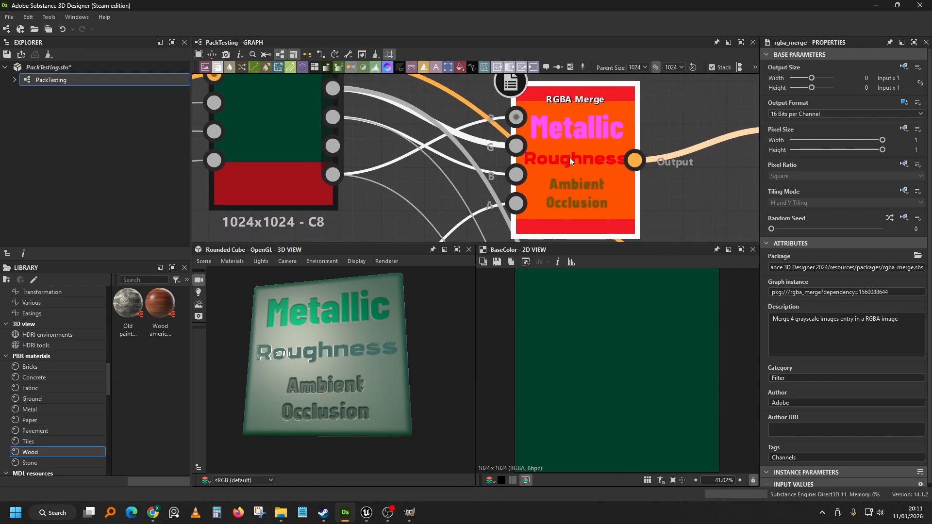
scroll(577, 148, down, 5)
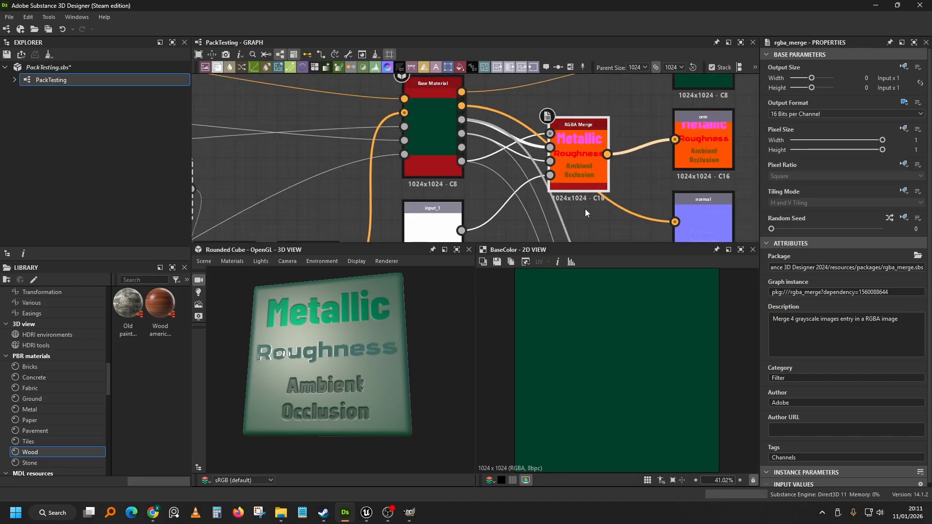
Step: Maximise the 3D view, inspect the lettered rounded cube from another angle and restore the layout
key(ctrl+space)
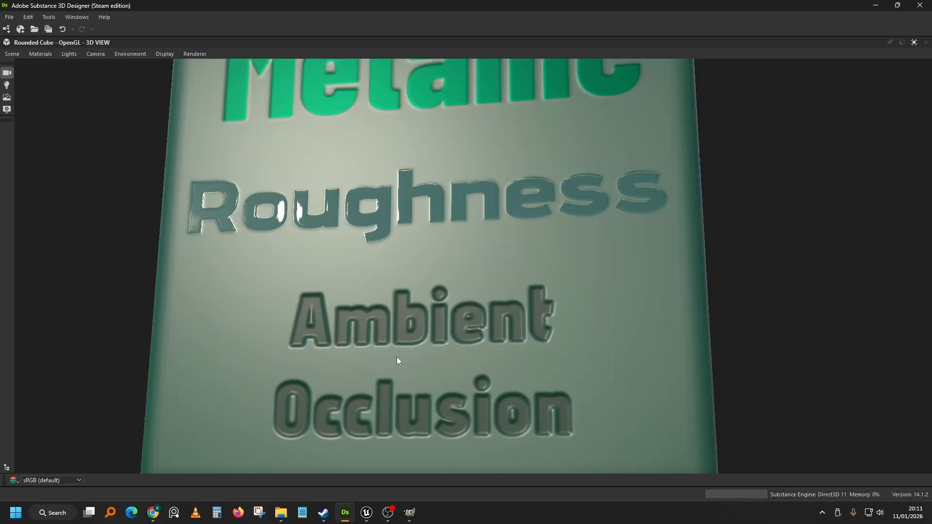
scroll(398, 360, down, 5)
drag(484, 260, 421, 276)
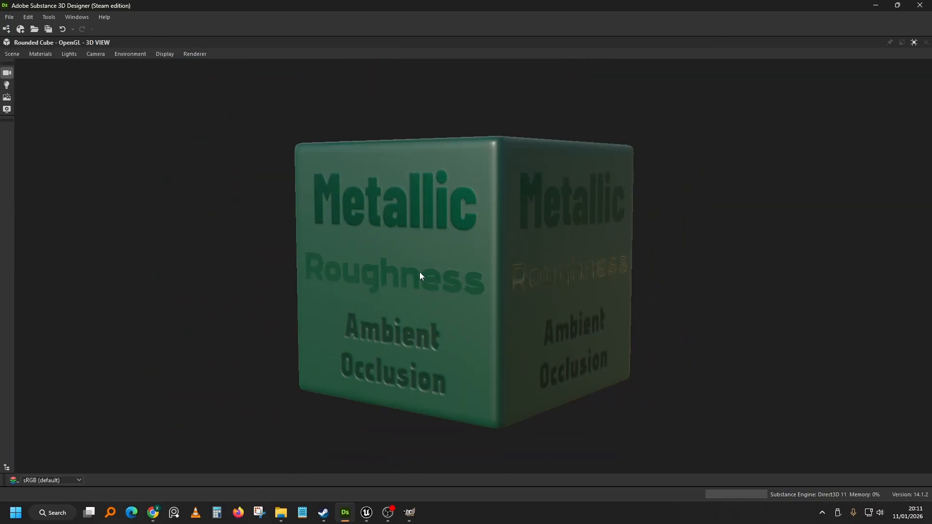
key(ctrl+space)
Step: Maximise the PackTesting graph and review the whole node network up to its output nodes
key(ctrl+space)
scroll(533, 158, down, 2)
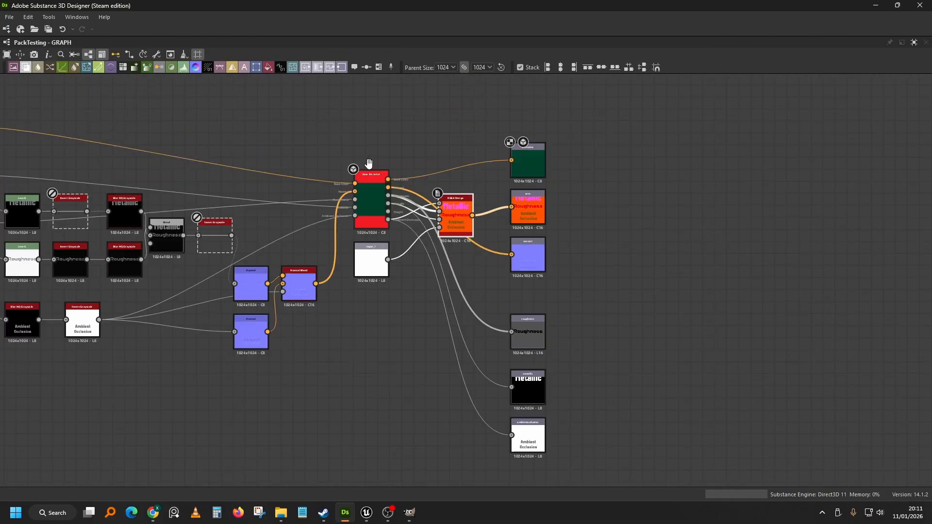